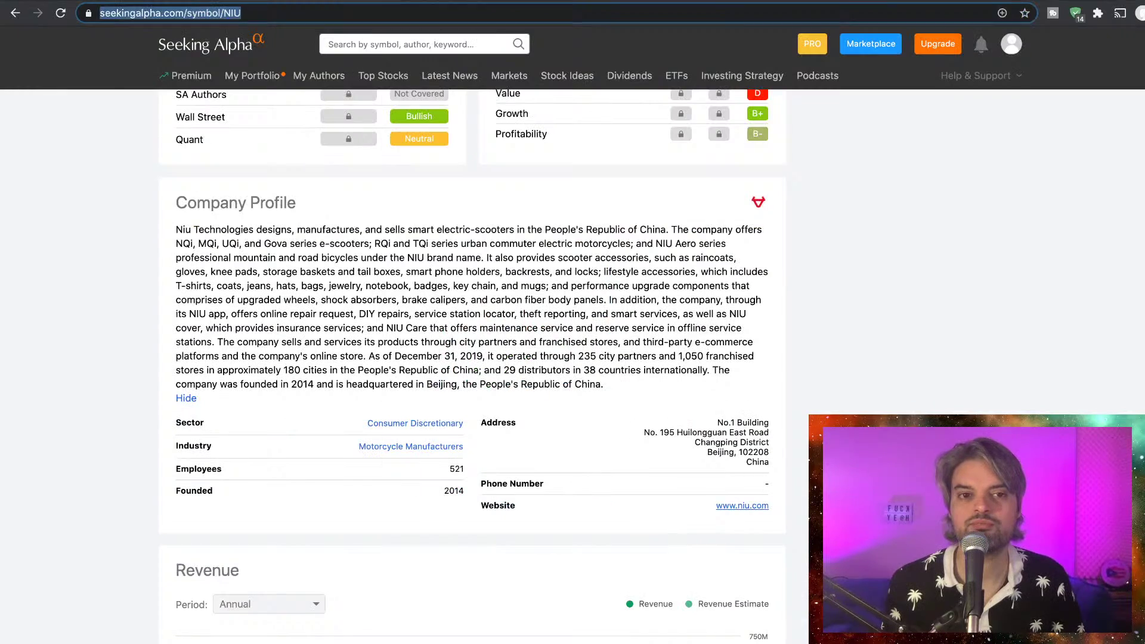
type("seekingalpha.com/symbol/WEI")
Load Weidai's WEI summary page on Seeking Alpha and highlight the 1H results report date.
key("Return")
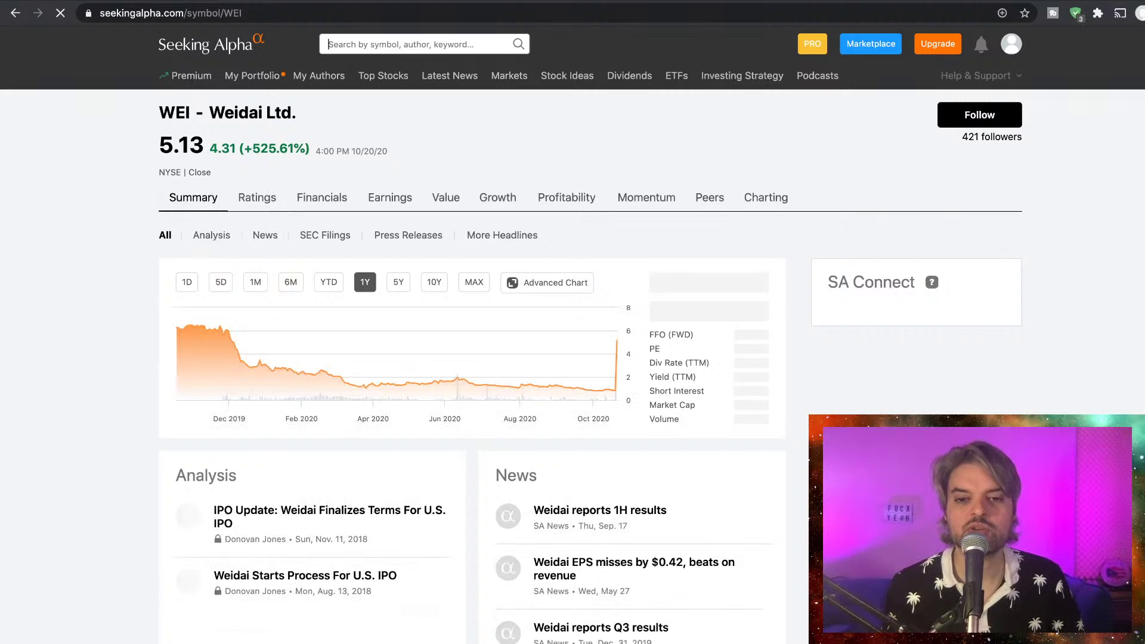
scroll(600, 243, "down", 2)
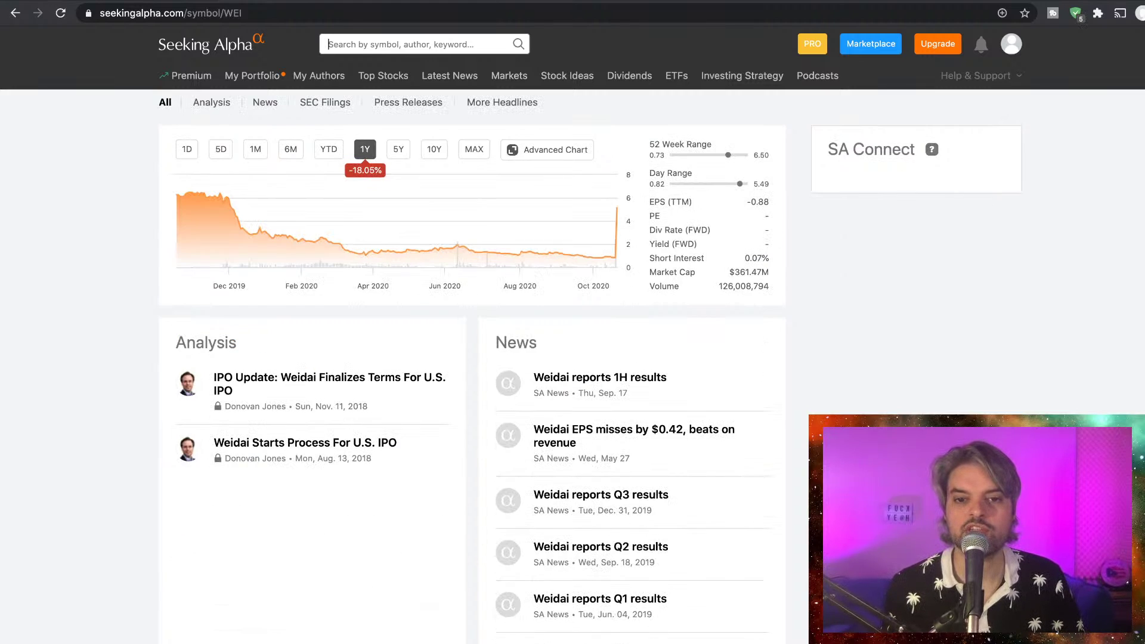
scroll(600, 243, "down", 2)
left_click(421, 43)
scroll(572, 358, "down", 1)
left_click_drag(599, 194, 628, 194)
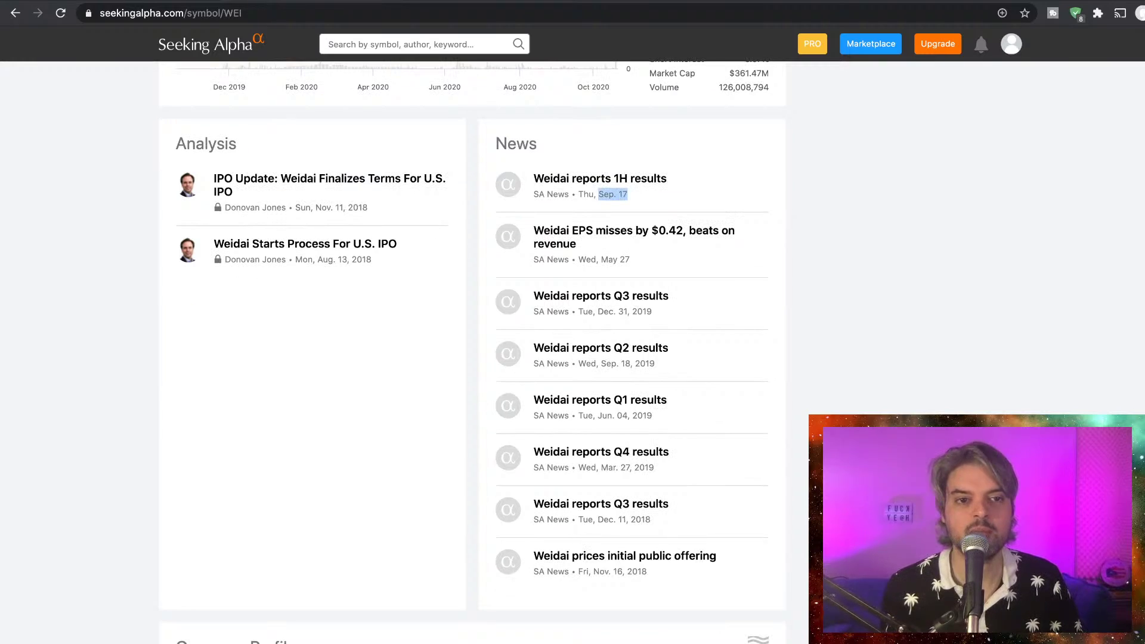
scroll(472, 358, "down", 5)
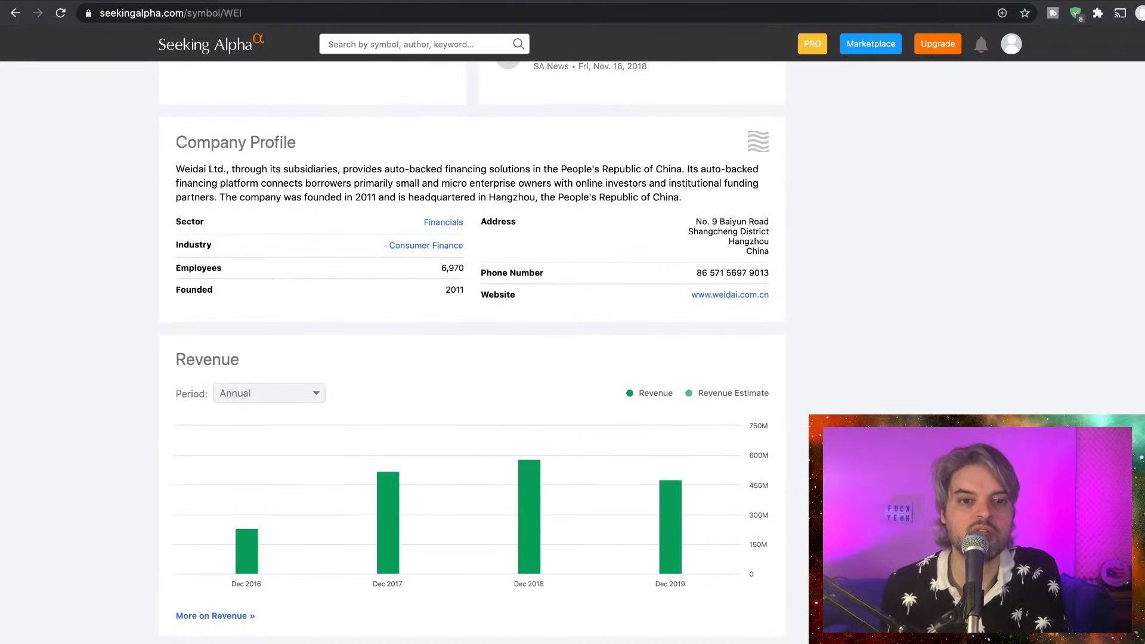
scroll(472, 358, "up", 1)
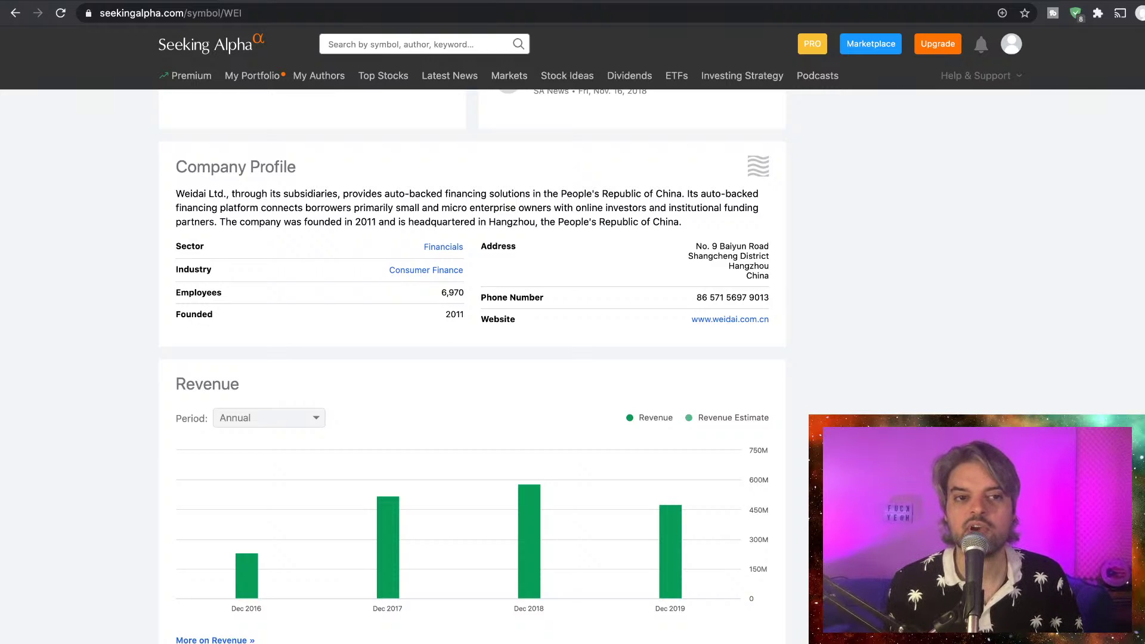
scroll(573, 359, "up", 2)
scroll(573, 358, "up", 10)
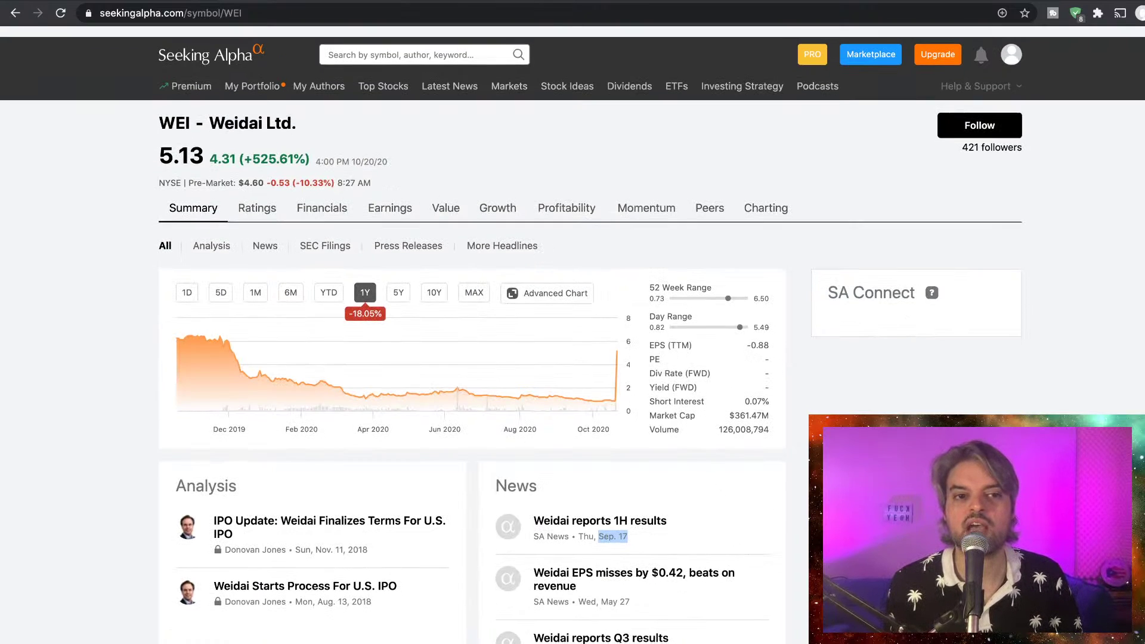
Chart WEI in TradingView on daily candles.
triple_click(244, 113)
left_click(244, 113)
key("ctrl+Tab")
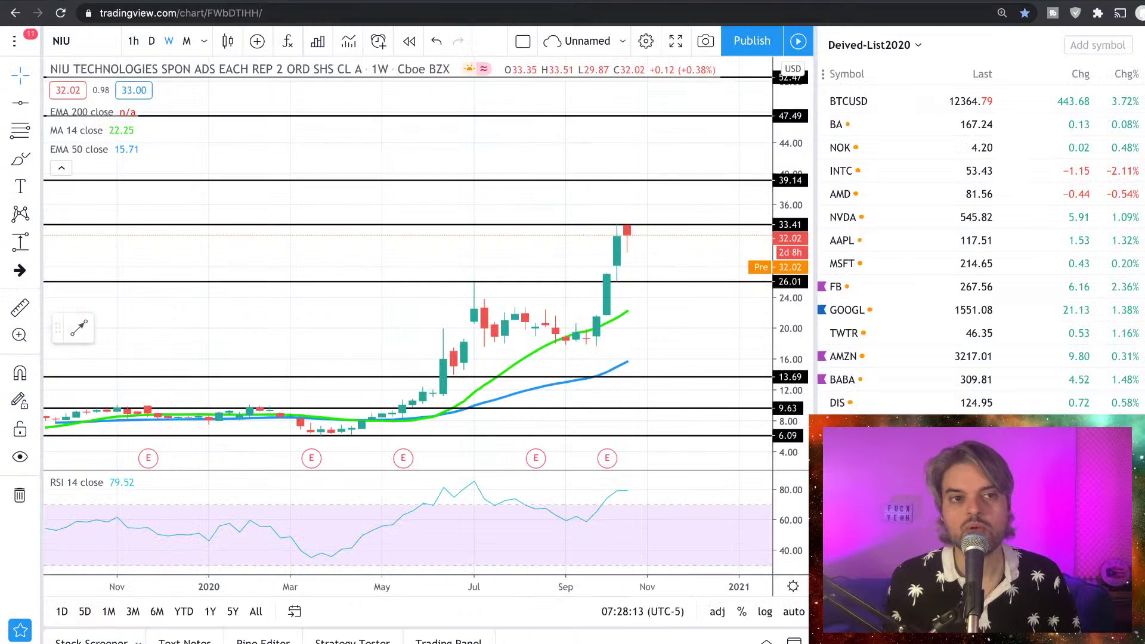
type("WEI")
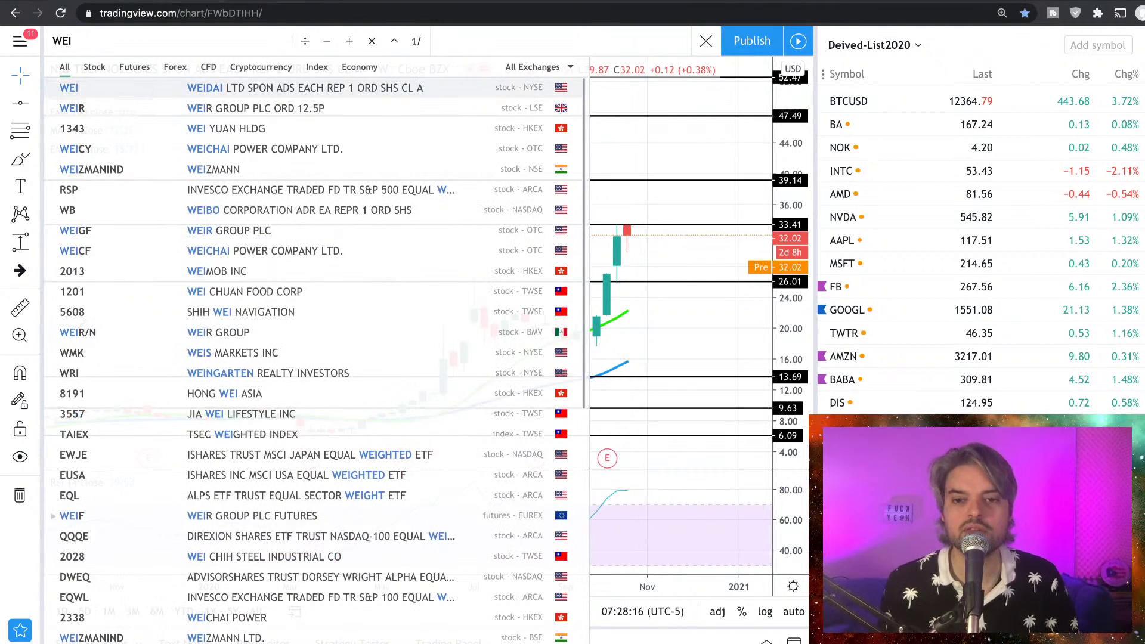
key("Return")
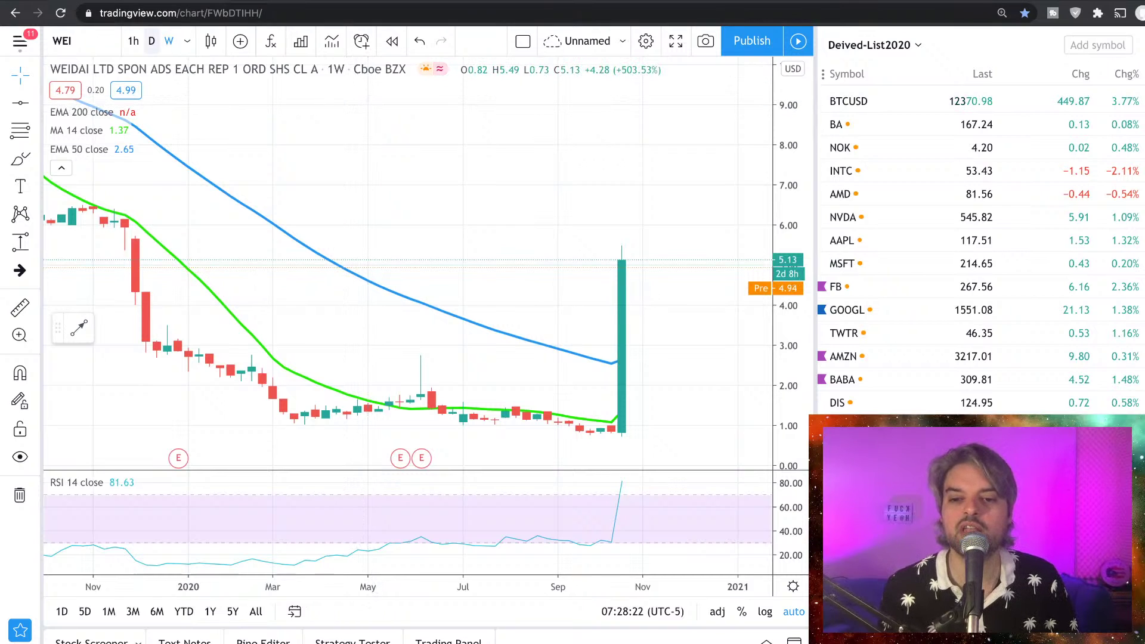
left_click(152, 40)
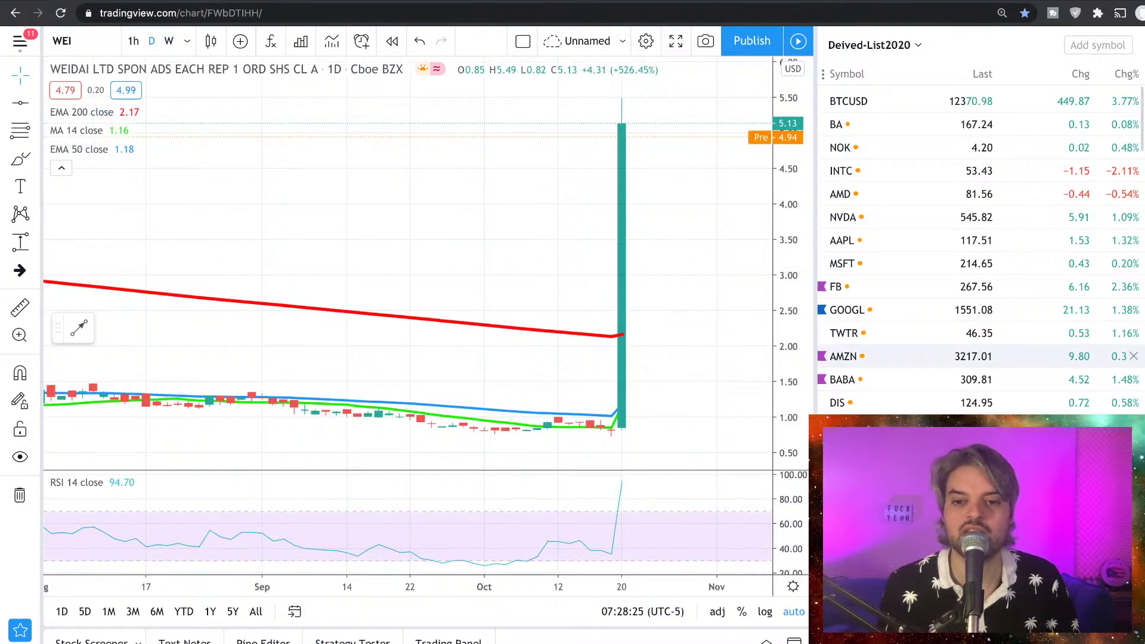
Stretch the price scale and mark horizontal support lines at 1.00 and 0.76.
left_click_drag(747, 311, 748, 60)
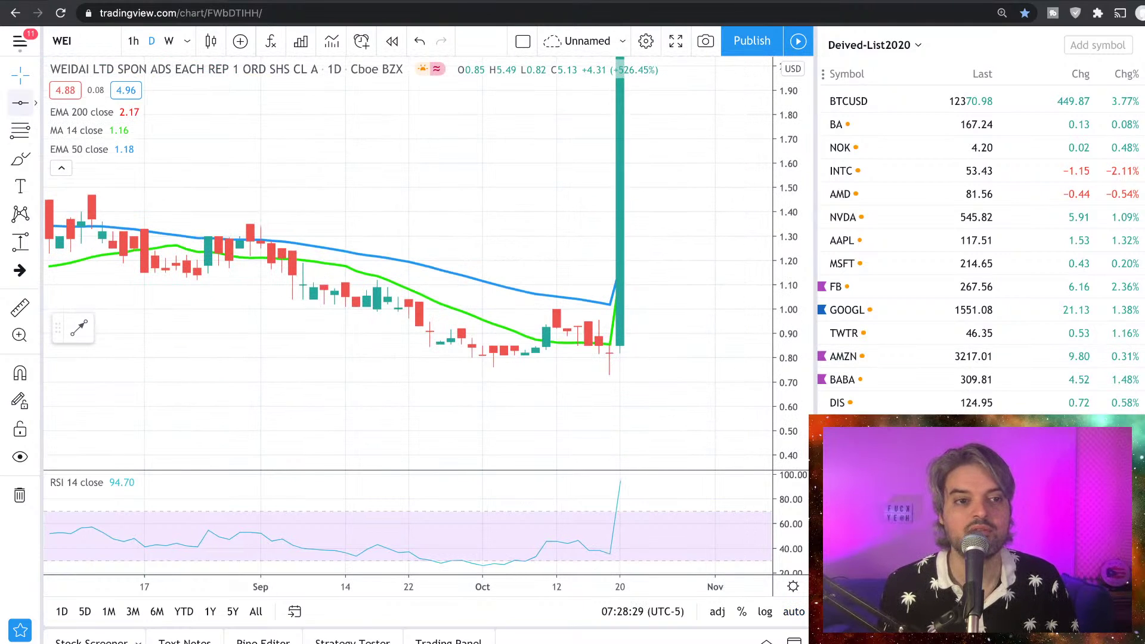
left_click(20, 102)
left_click(407, 309)
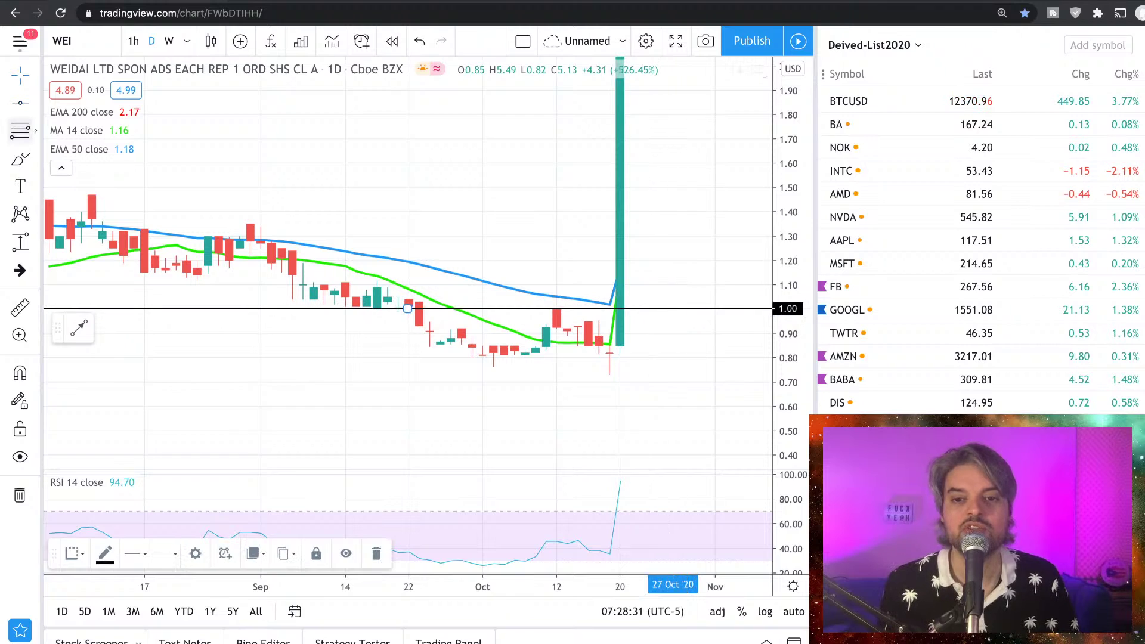
left_click(504, 368)
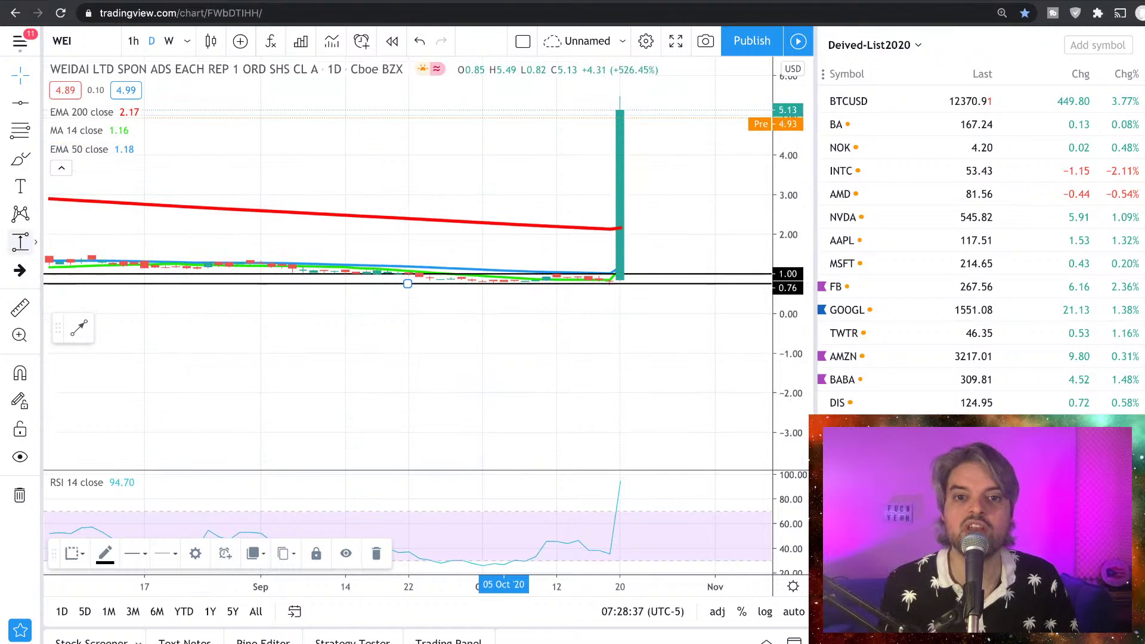
Measure WEI's surge from base to top as a 4.10 (394.55%) price range.
left_click(608, 273)
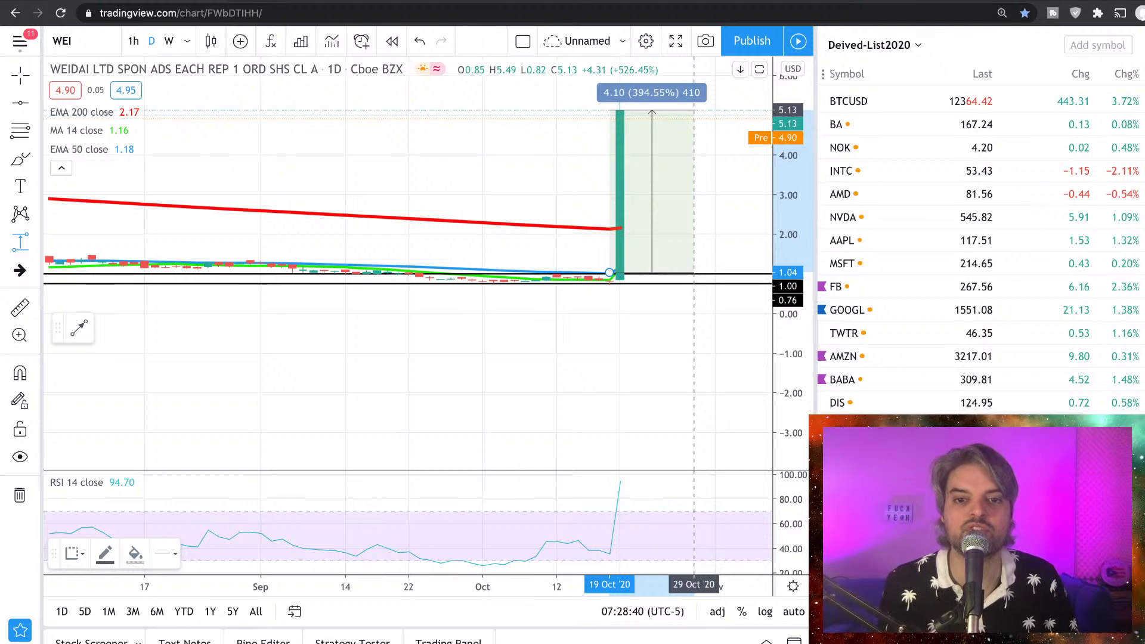
left_click(694, 110)
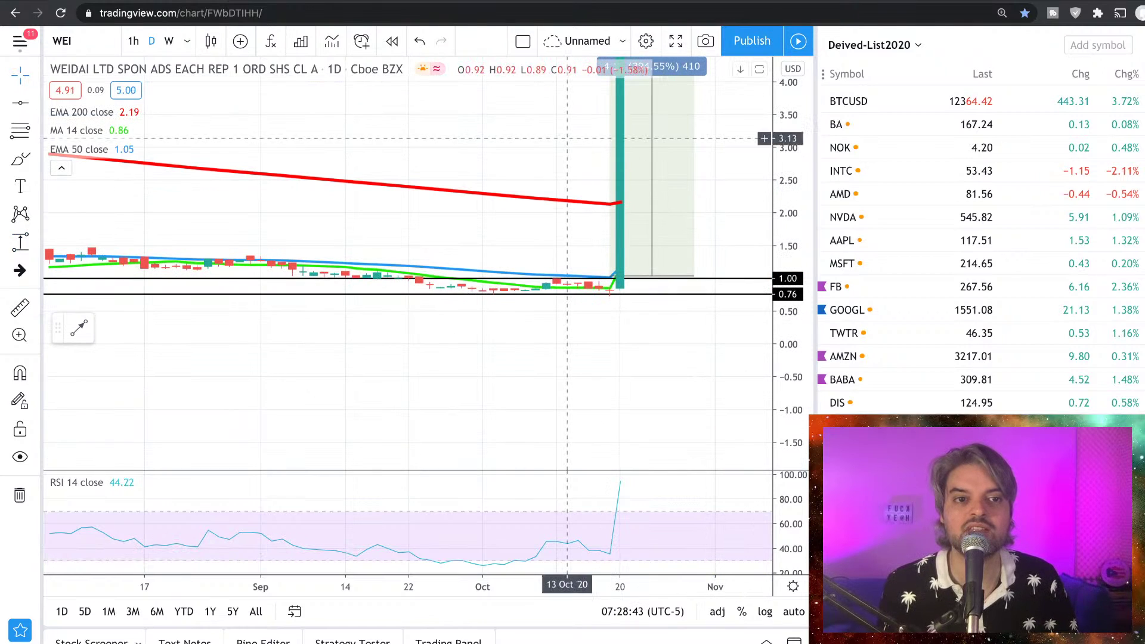
left_click_drag(258, 170, 217, 319)
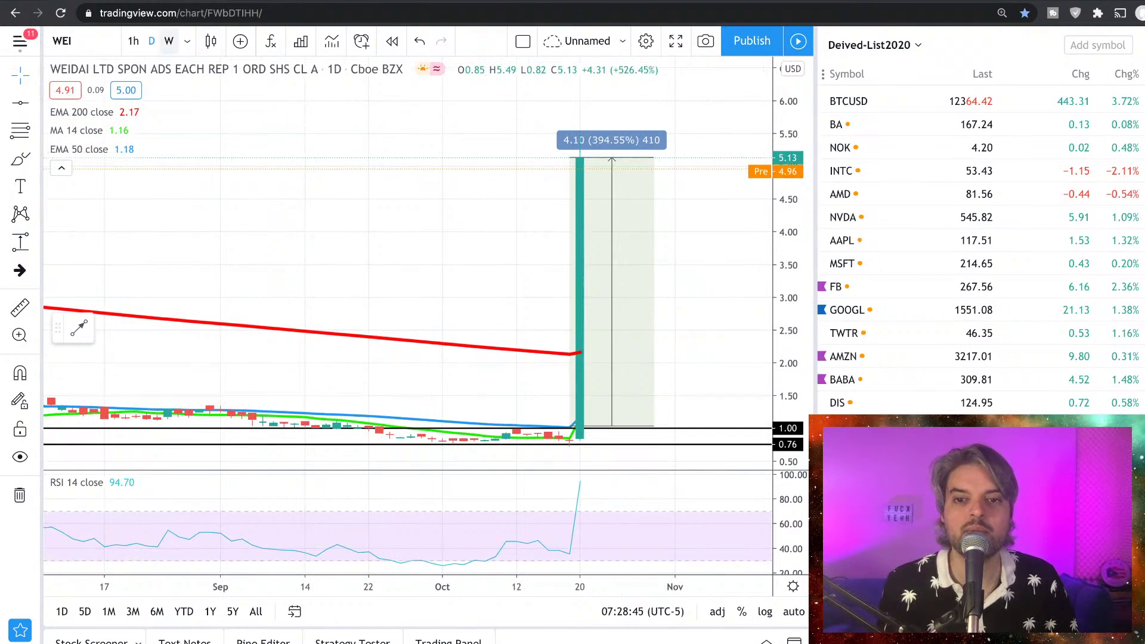
Switch to weekly candles showing 2019 history and add a horizontal line at 6.00.
left_click(169, 40)
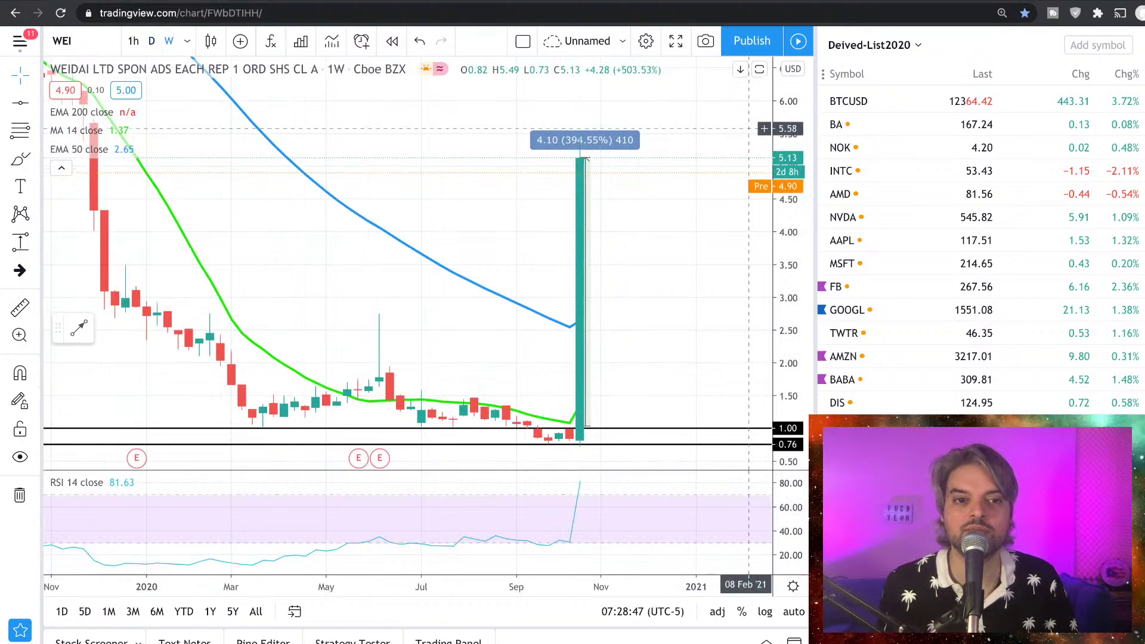
scroll(583, 190, "down", 2)
scroll(591, 187, "down", 2)
scroll(591, 183, "down", 2)
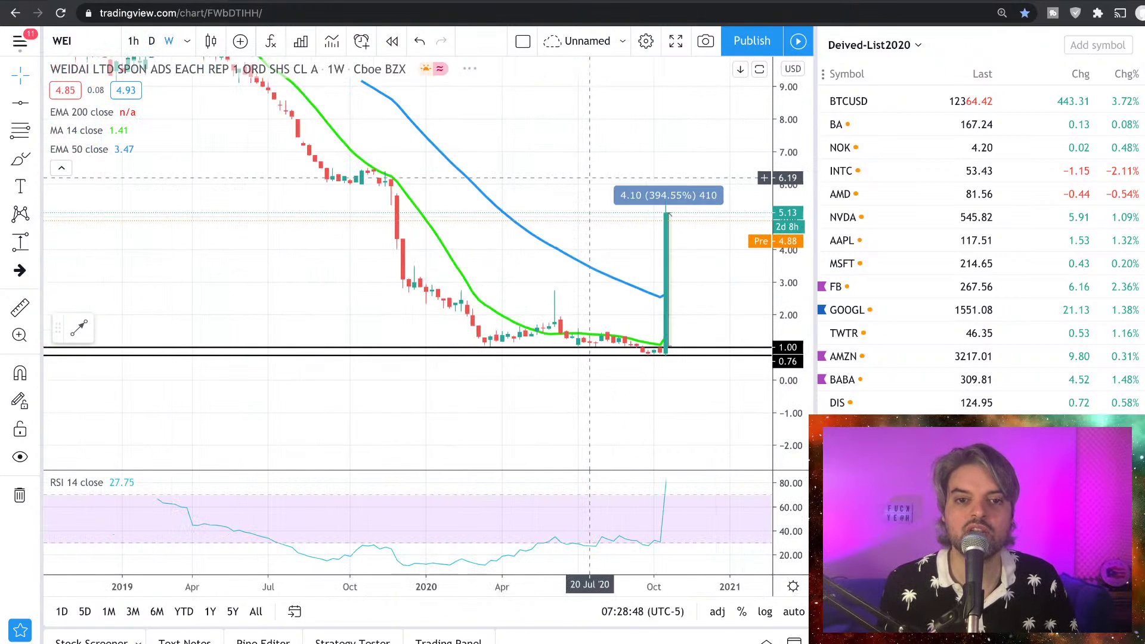
scroll(662, 166, "down", 1)
scroll(663, 167, "down", 2)
left_click_drag(667, 137, 525, 233)
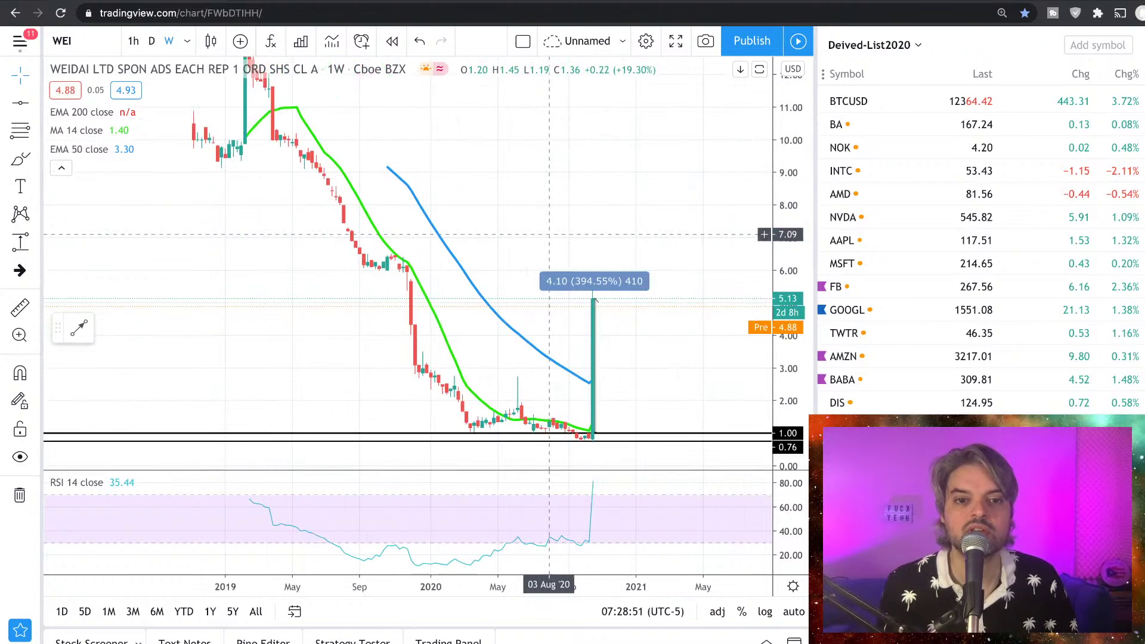
left_click(19, 104)
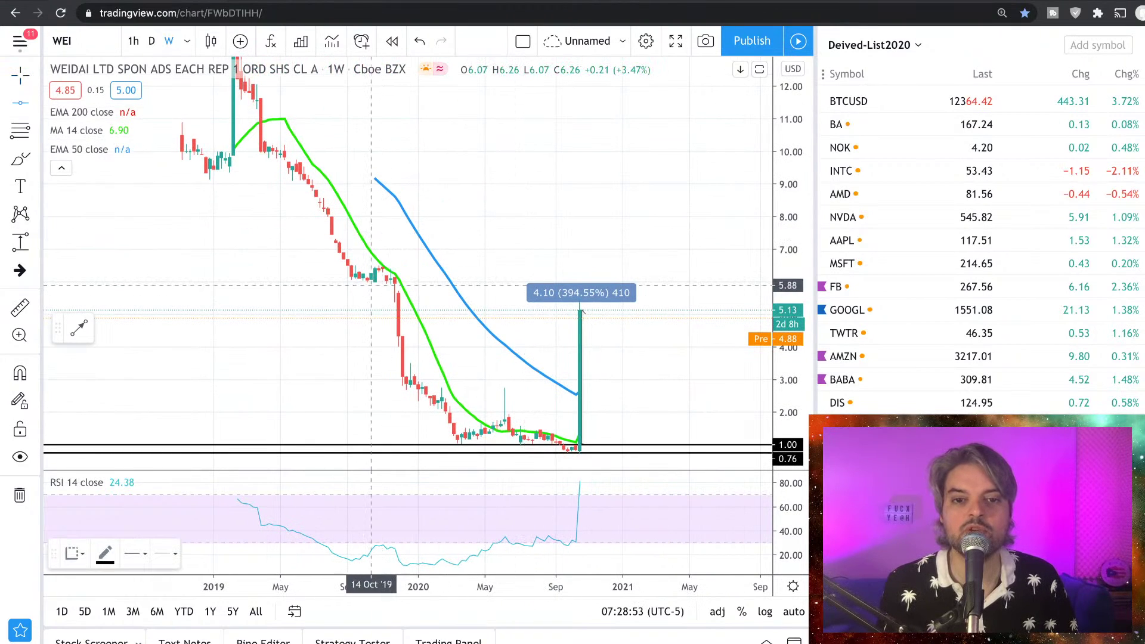
left_click(347, 281)
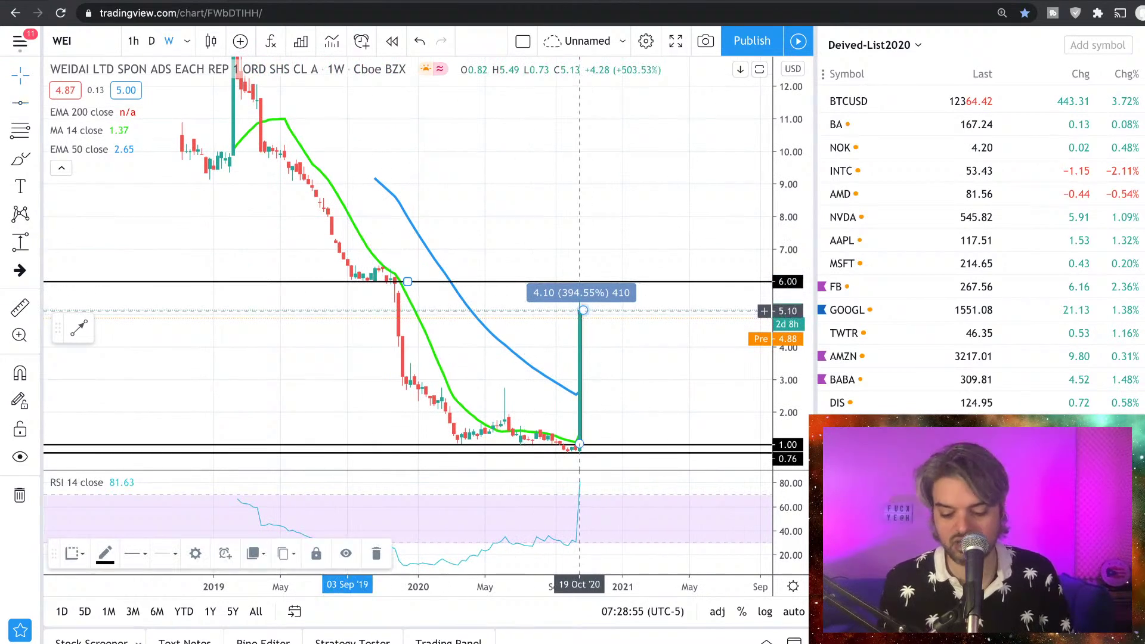
left_click(587, 310)
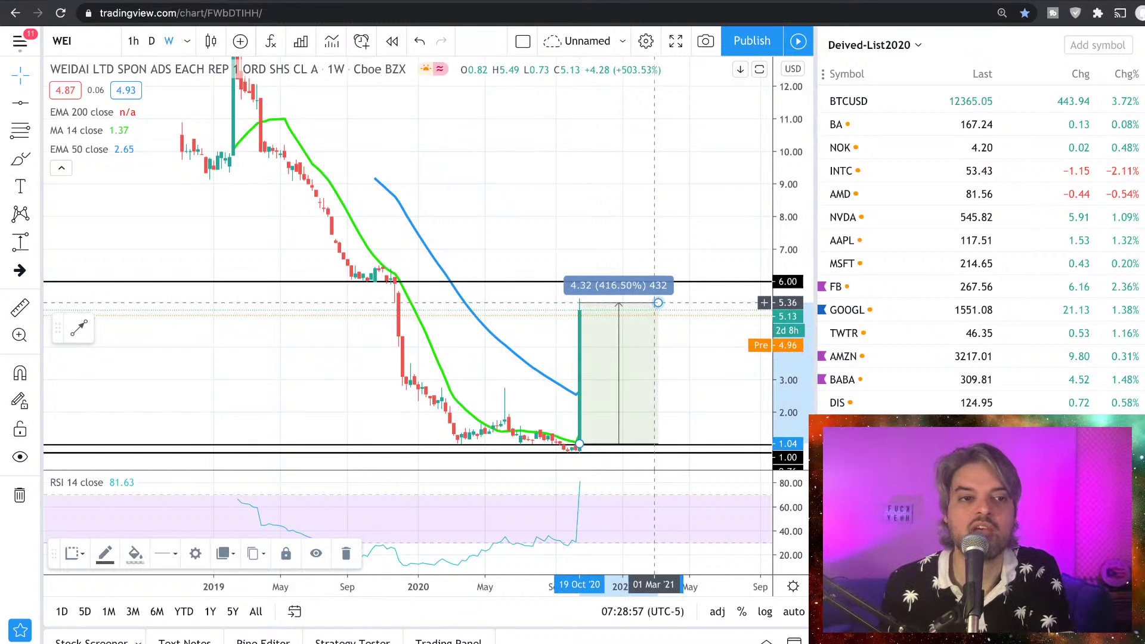
Delete the surge range measurement and add levels at 13.56, 9.24, 10.85 and 6.49.
left_click(658, 302)
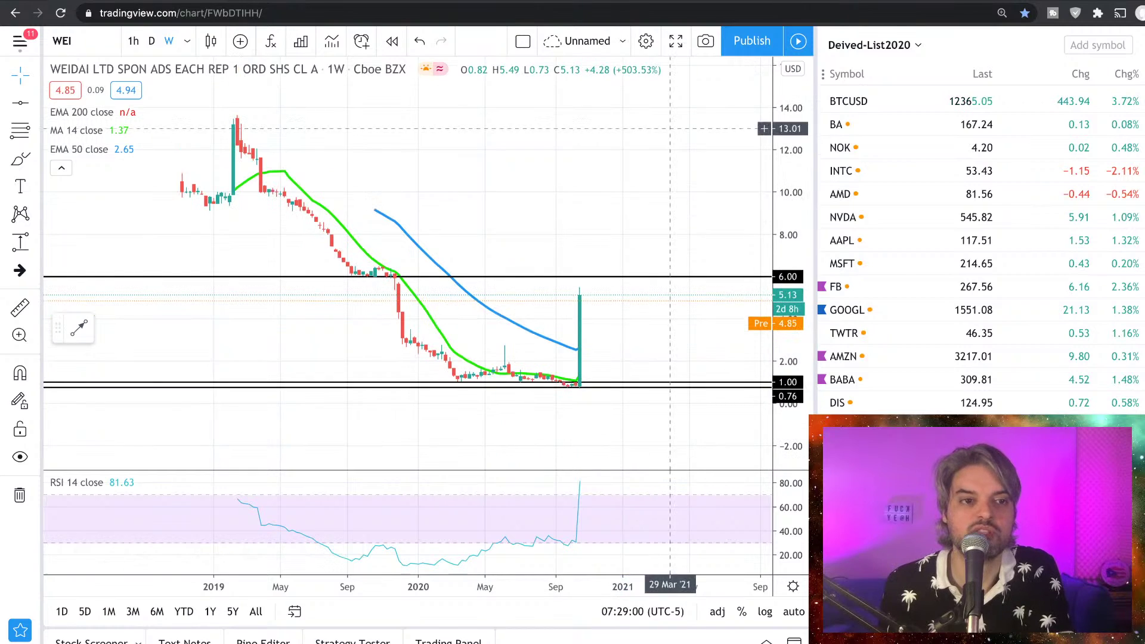
left_click(343, 117)
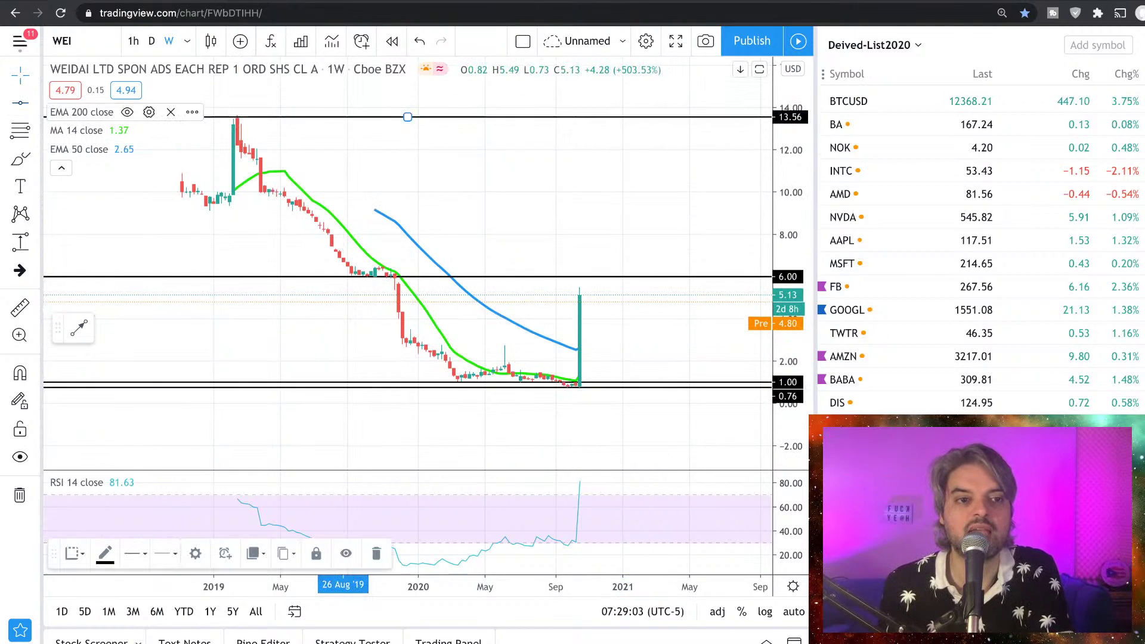
left_click(253, 208)
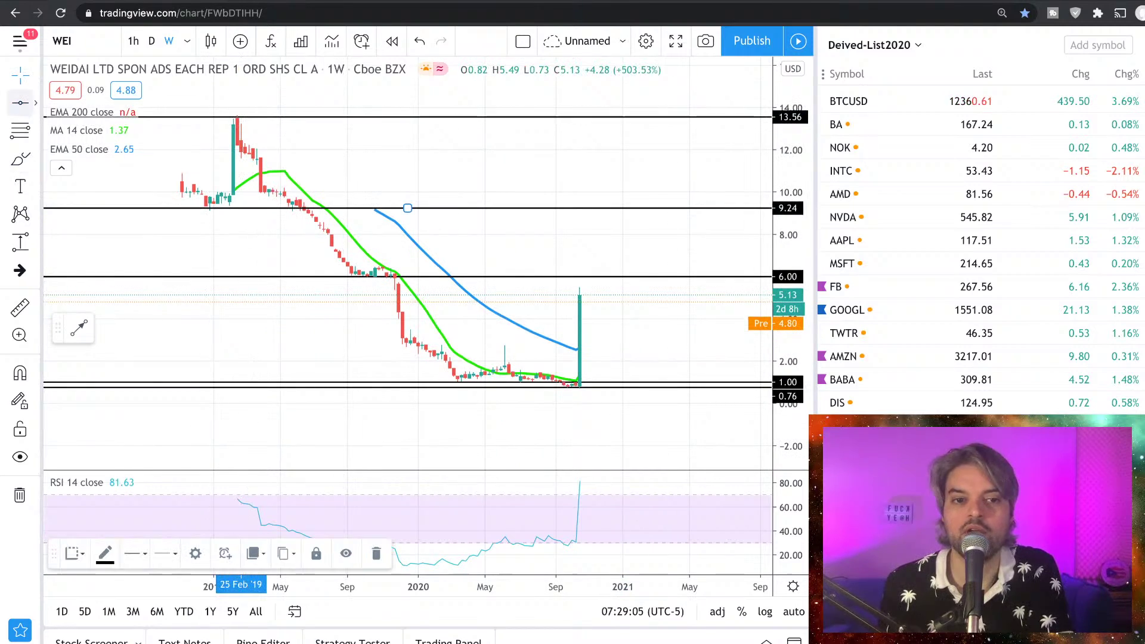
left_click(207, 173)
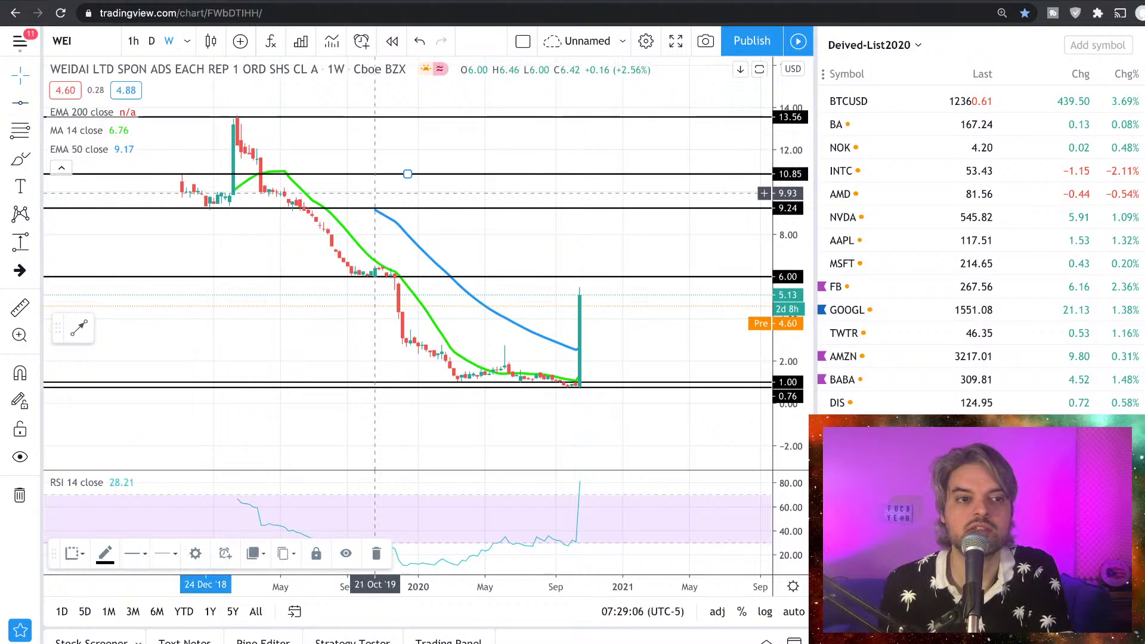
scroll(678, 288, "up", 2)
scroll(537, 269, "up", 2)
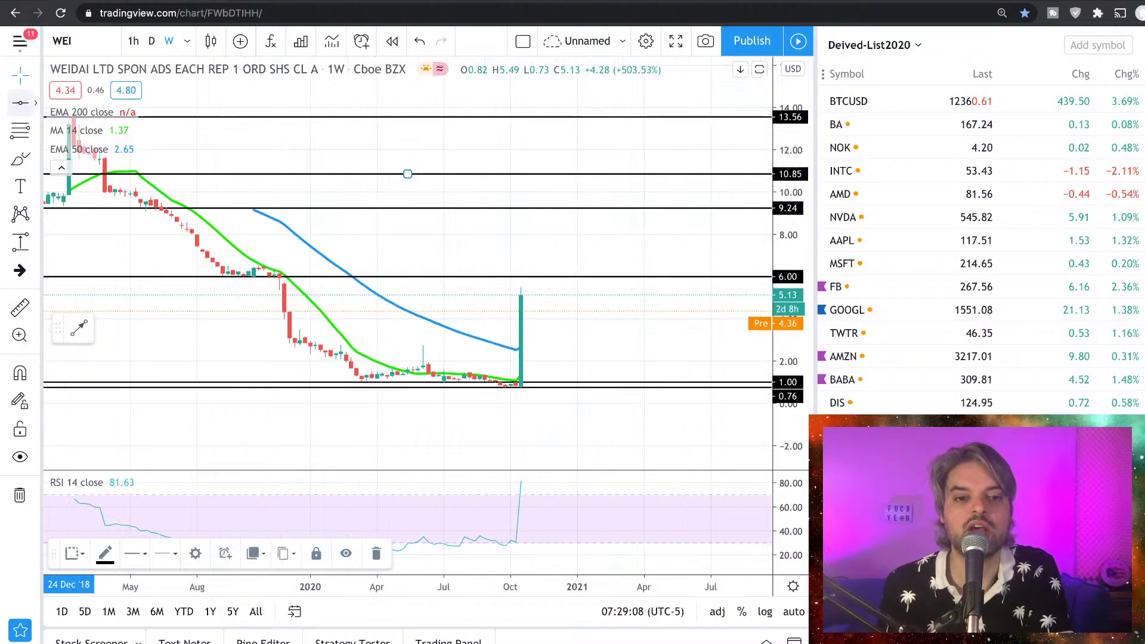
left_click(431, 266)
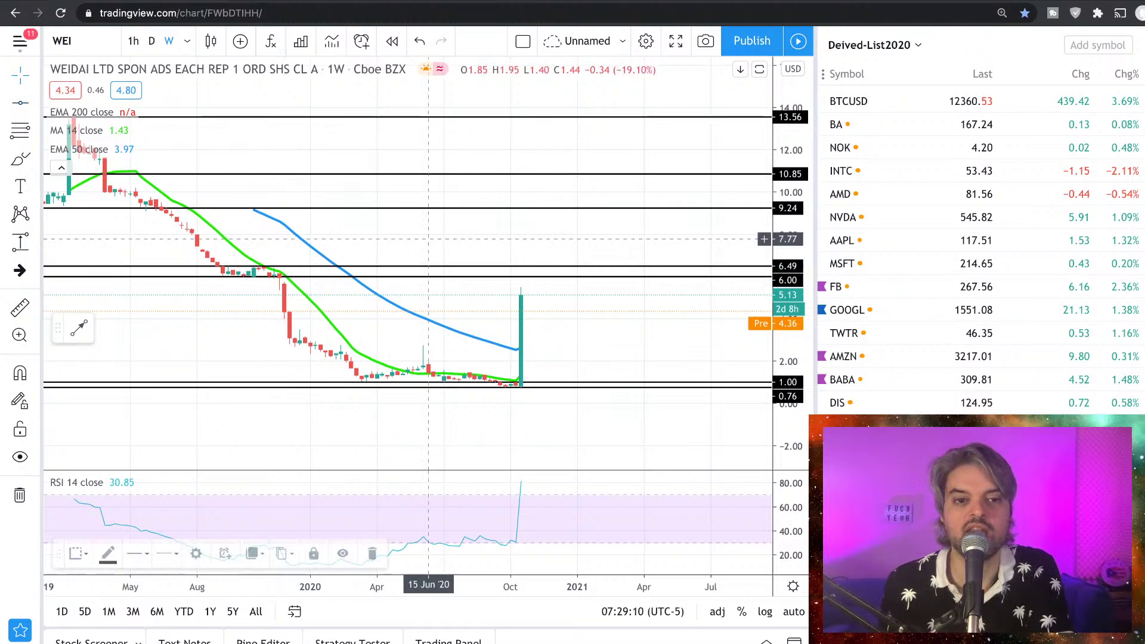
left_click_drag(787, 268, 788, 322)
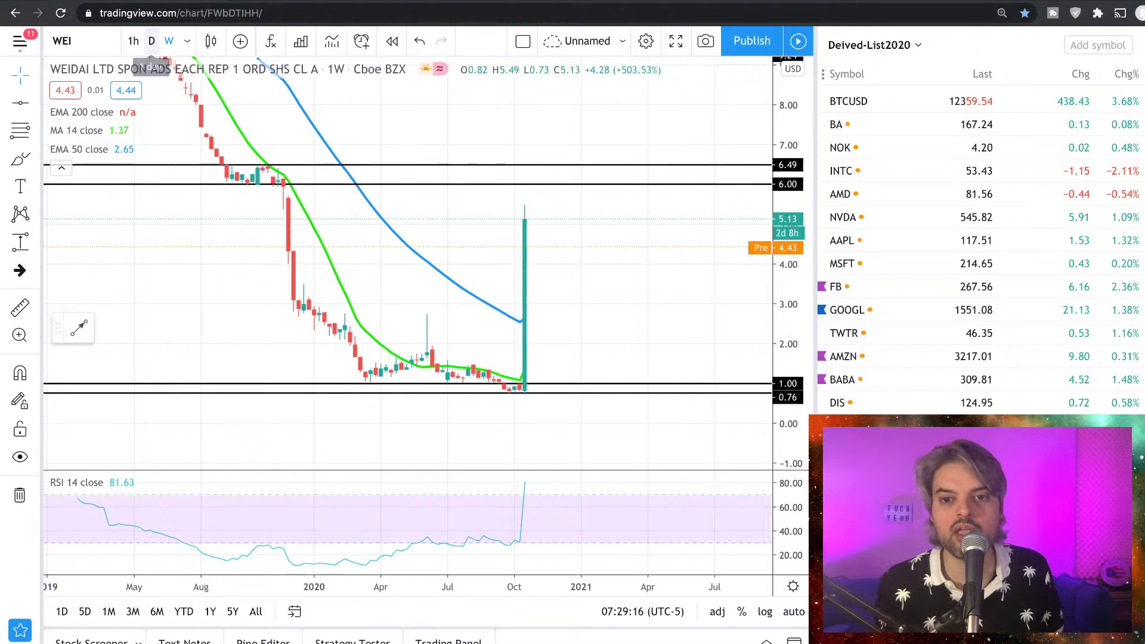
On daily candles, measure the roughly 19% drop from the spike high, then delete it.
left_click(152, 41)
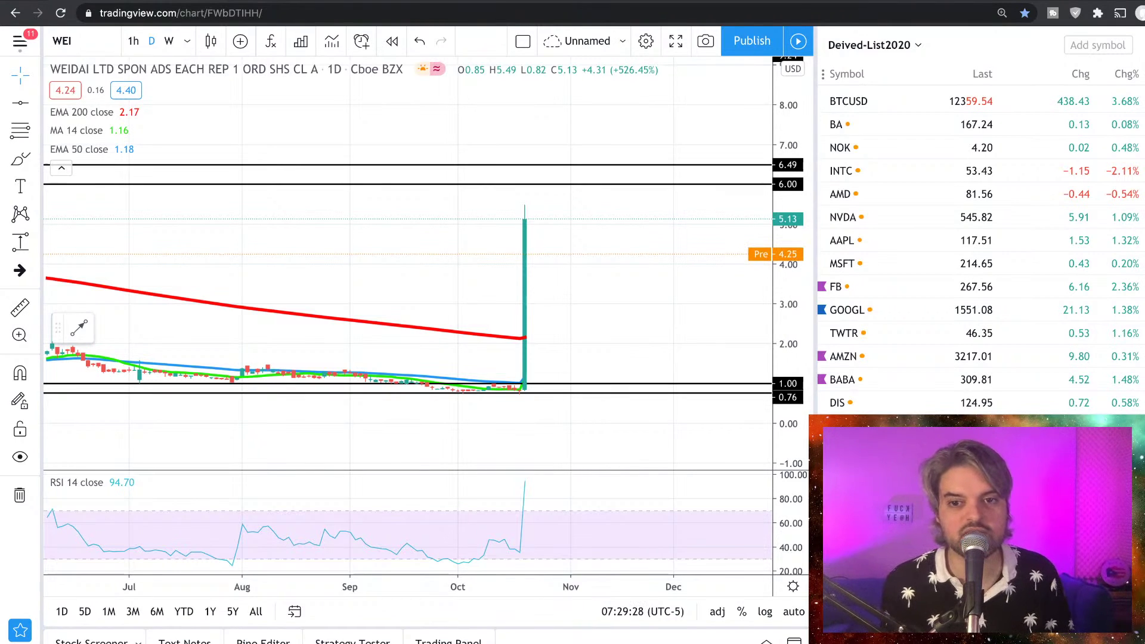
scroll(743, 323, "right", 5)
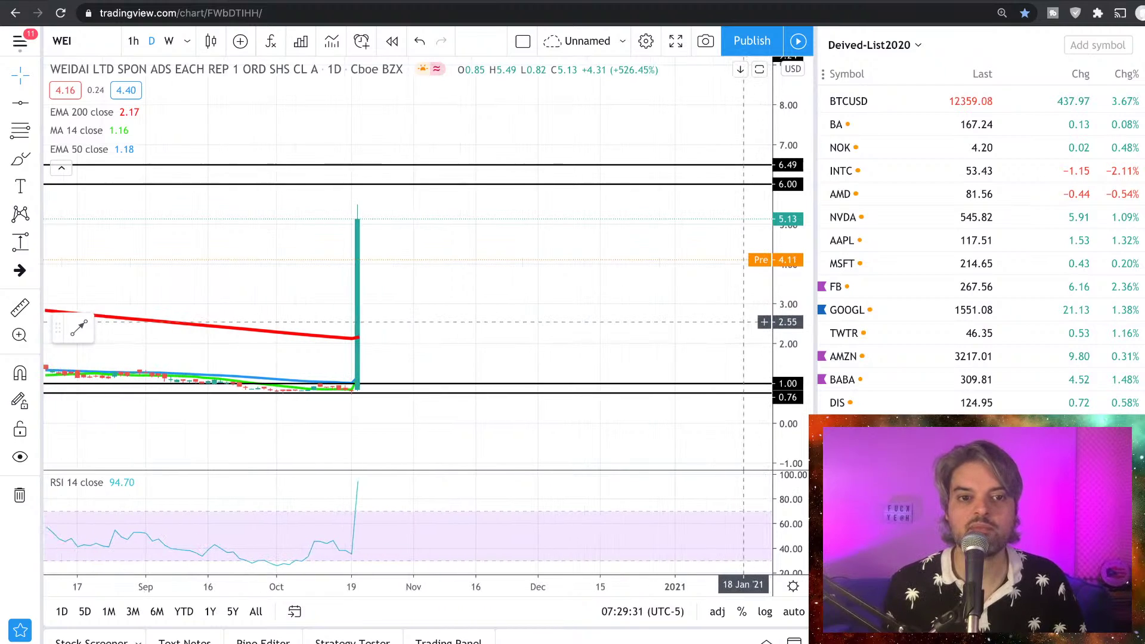
left_click(19, 242)
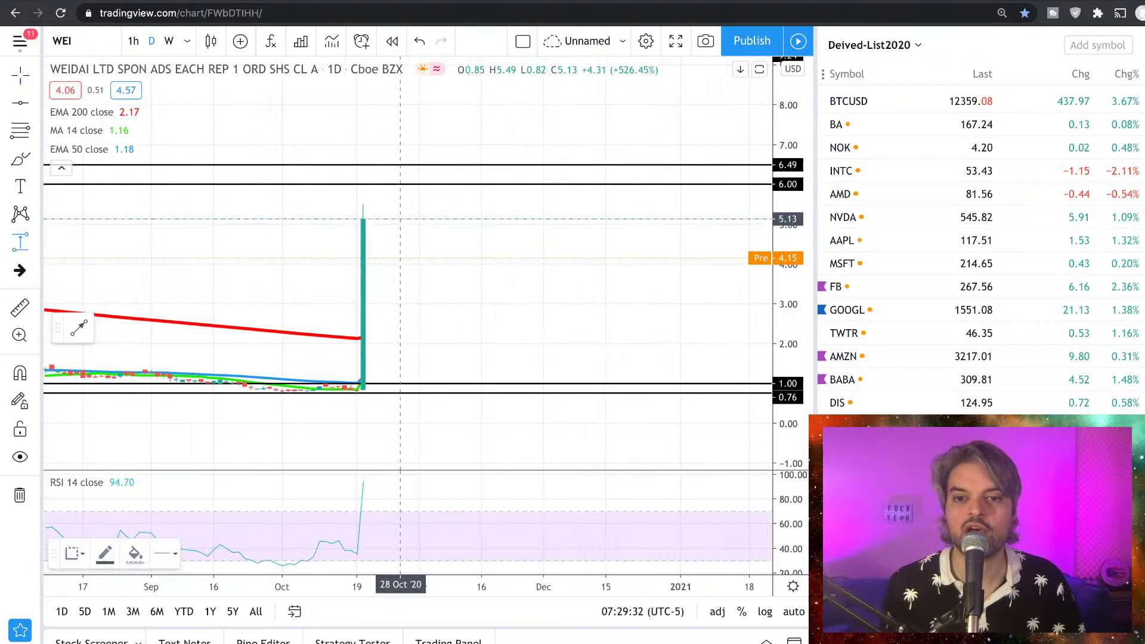
left_click(387, 221)
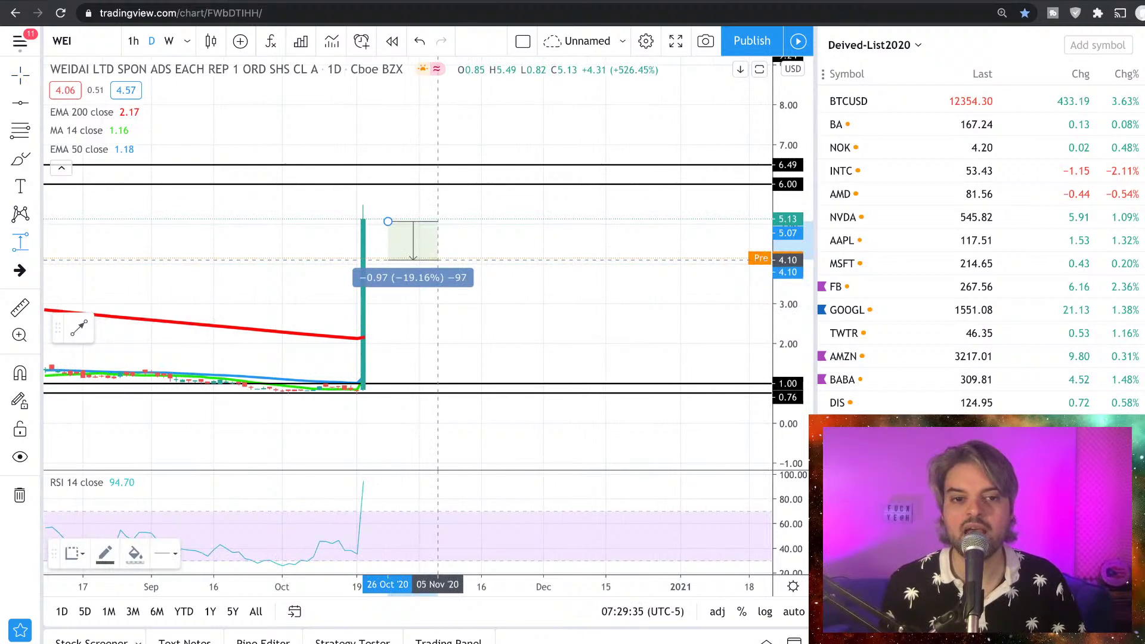
left_click(438, 259)
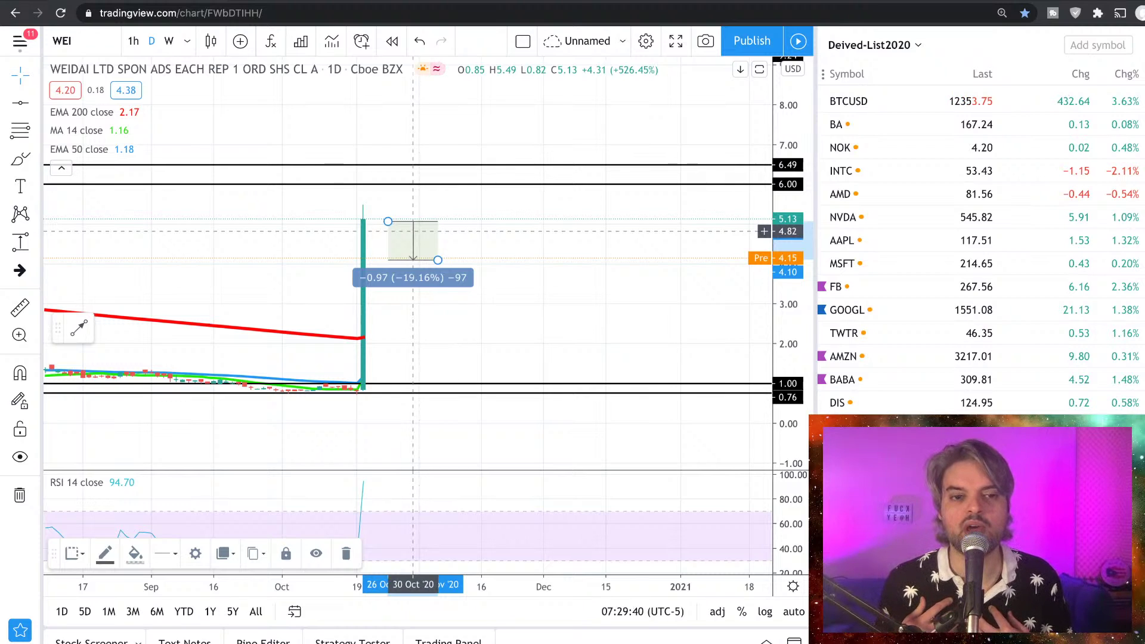
key("Delete")
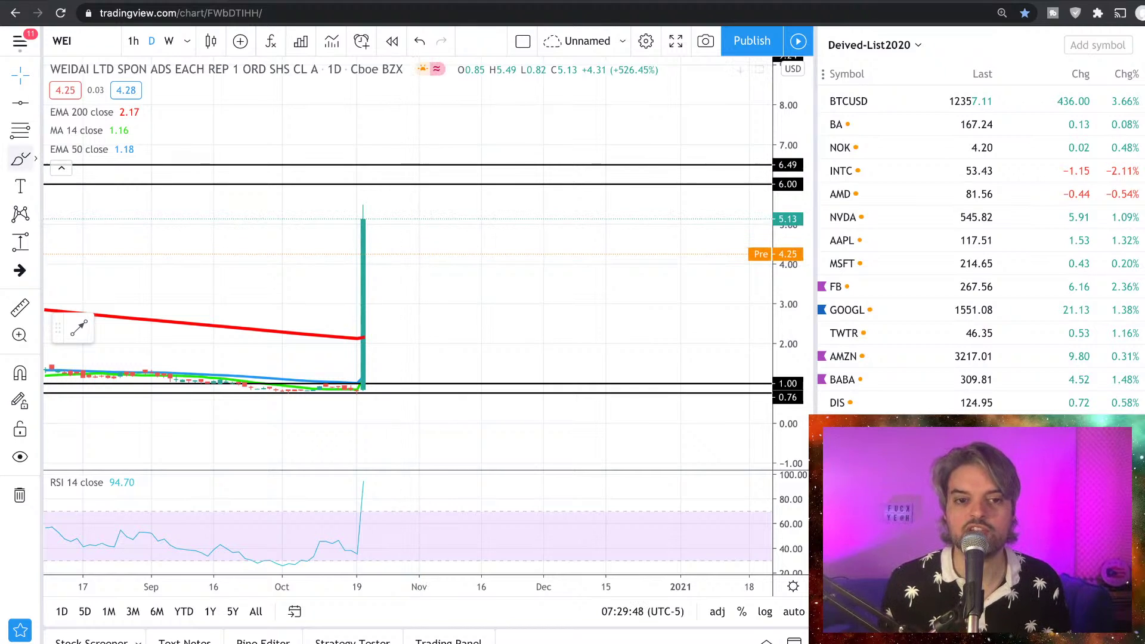
Add a horizontal level at 5.52 marking the surge high.
key("alt+t")
left_click(408, 202)
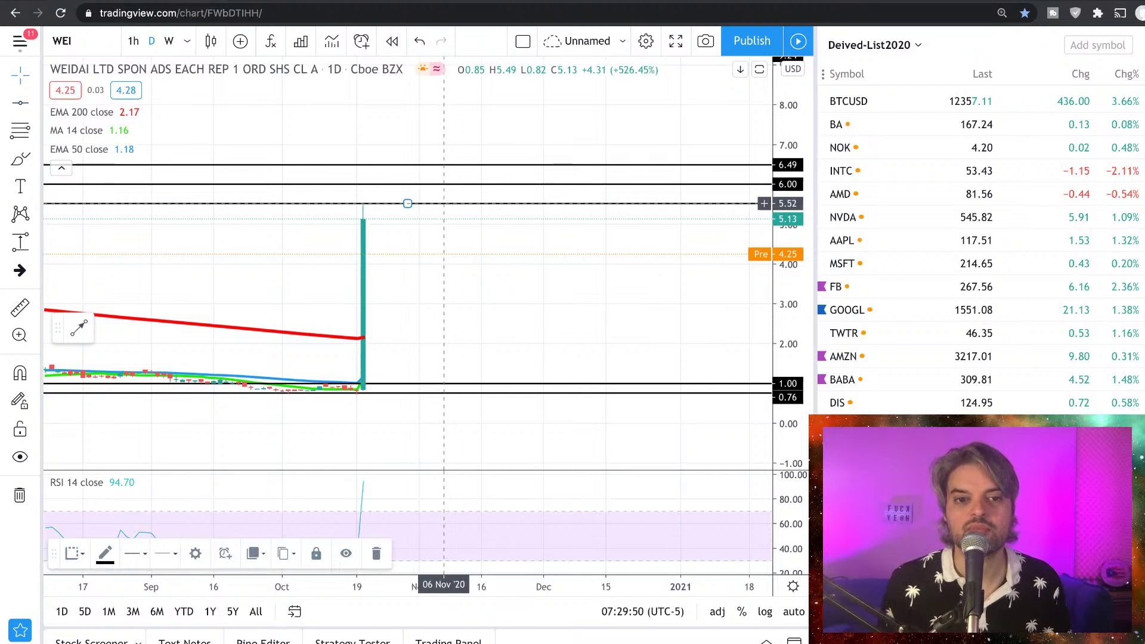
left_click(226, 247)
Measure the pullback from the spike high again, reading about a 17.8% drop.
left_click(20, 242)
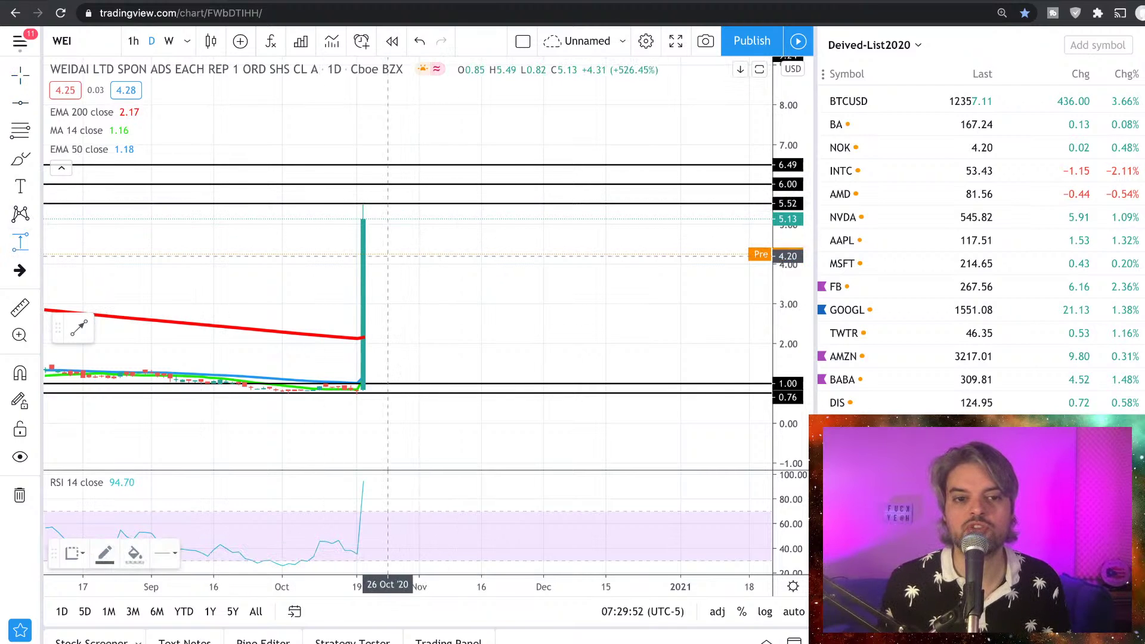
left_click(381, 219)
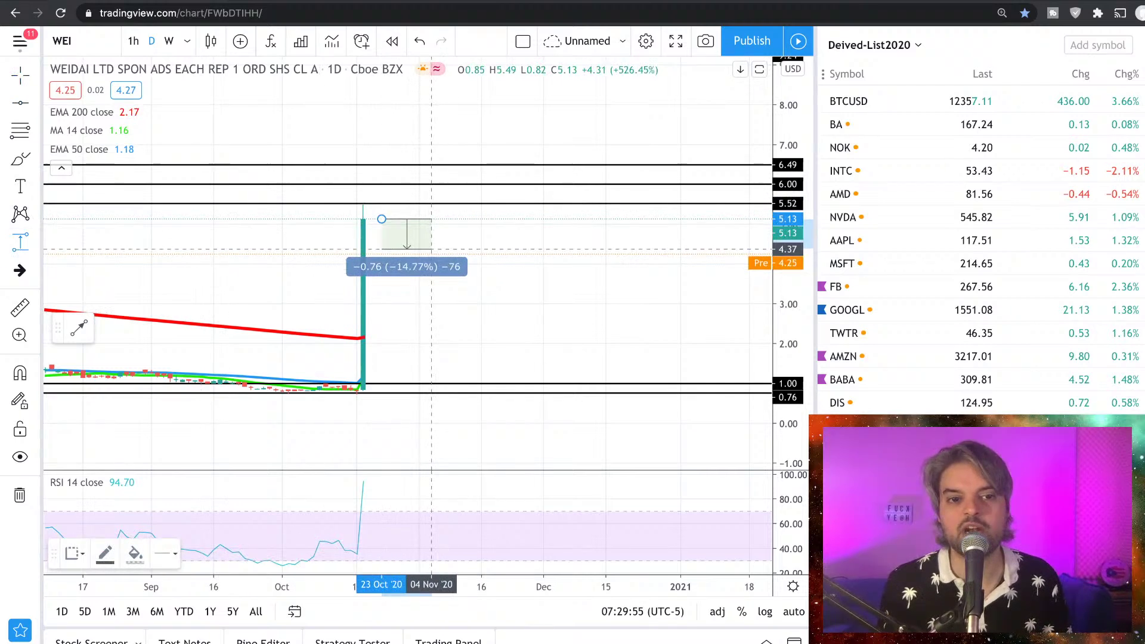
left_click(438, 255)
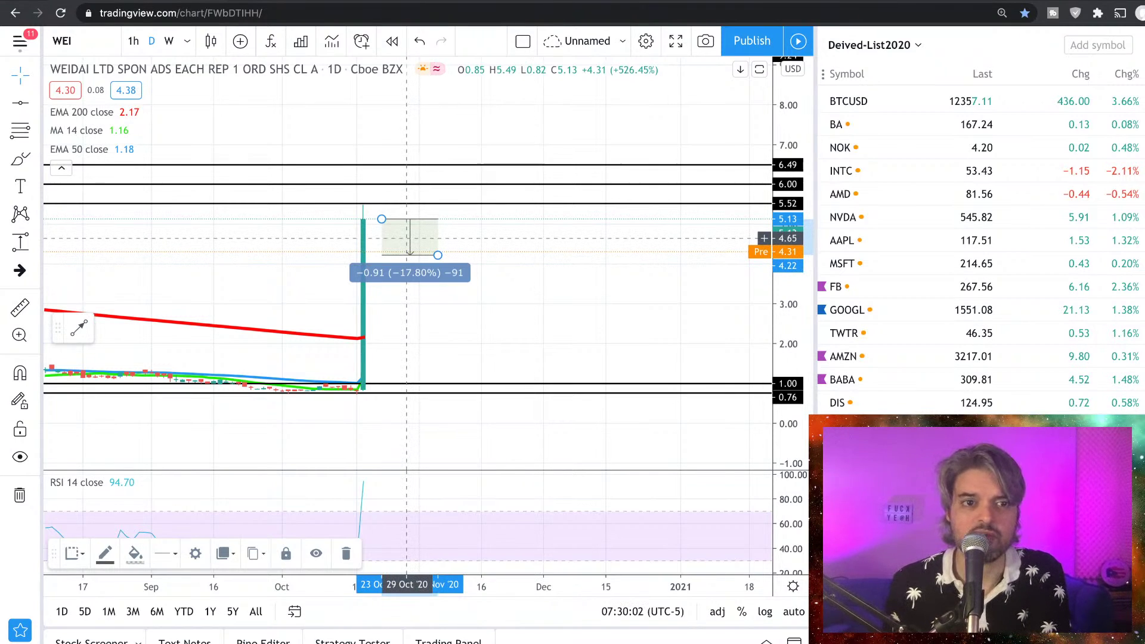
Switch WEI back to weekly candles and rescale the chart around the recent spike.
left_click(407, 238)
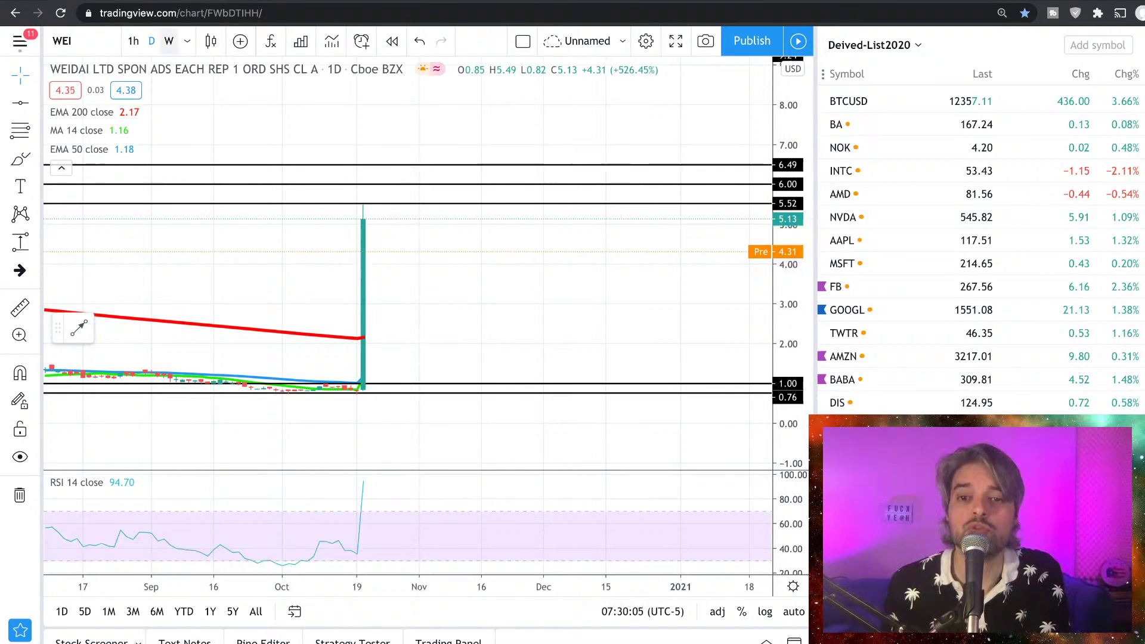
left_click(168, 40)
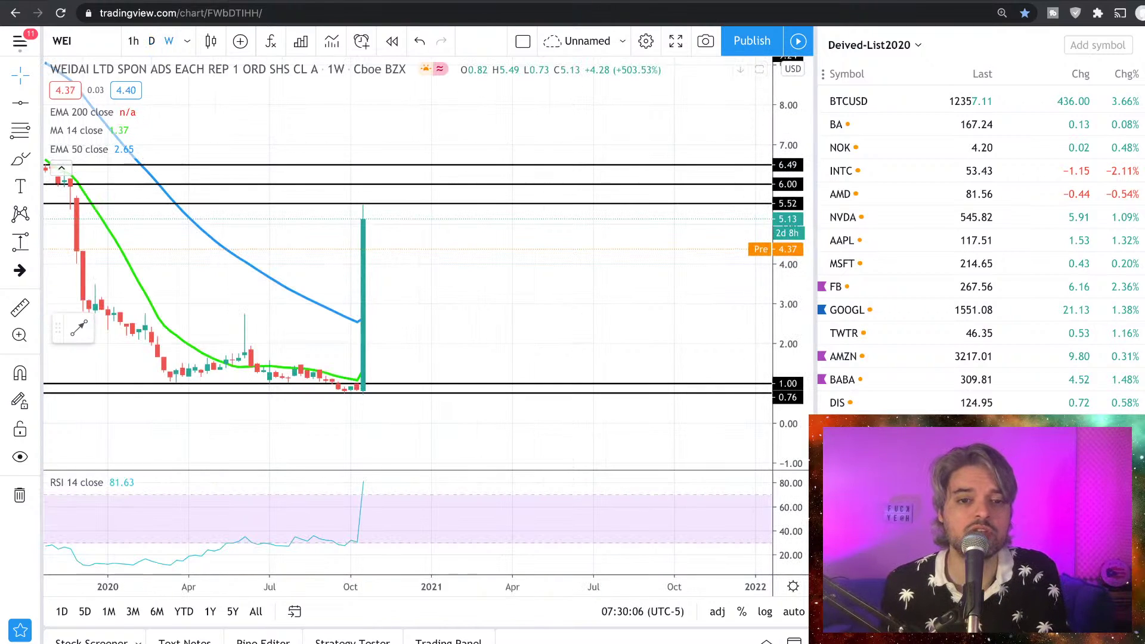
left_click_drag(778, 159, 778, 305)
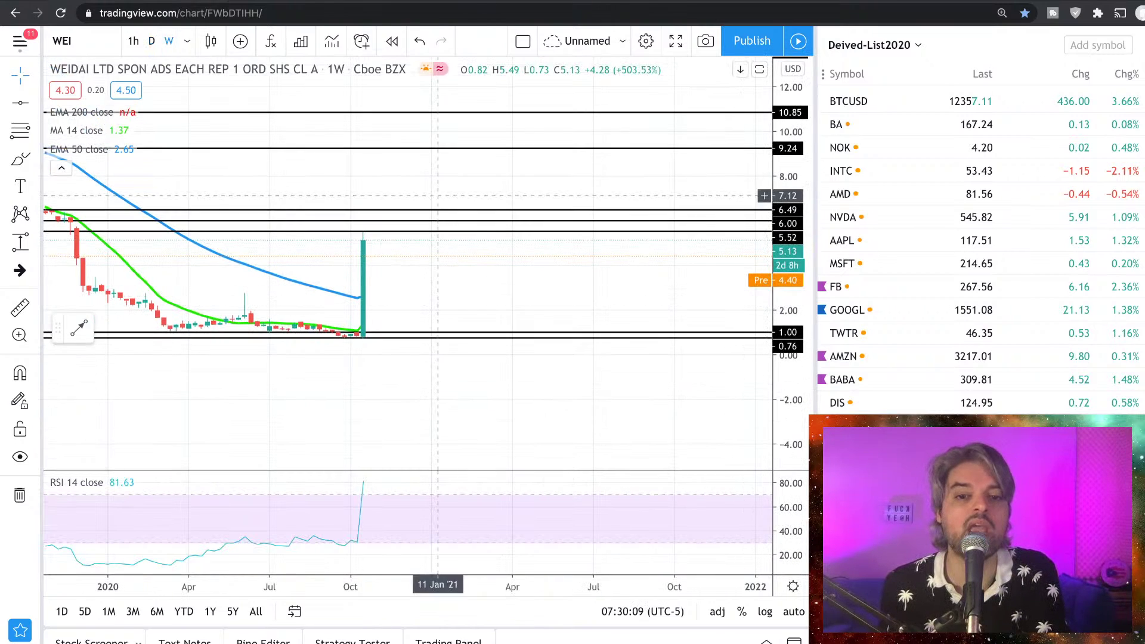
left_click_drag(367, 259, 501, 202)
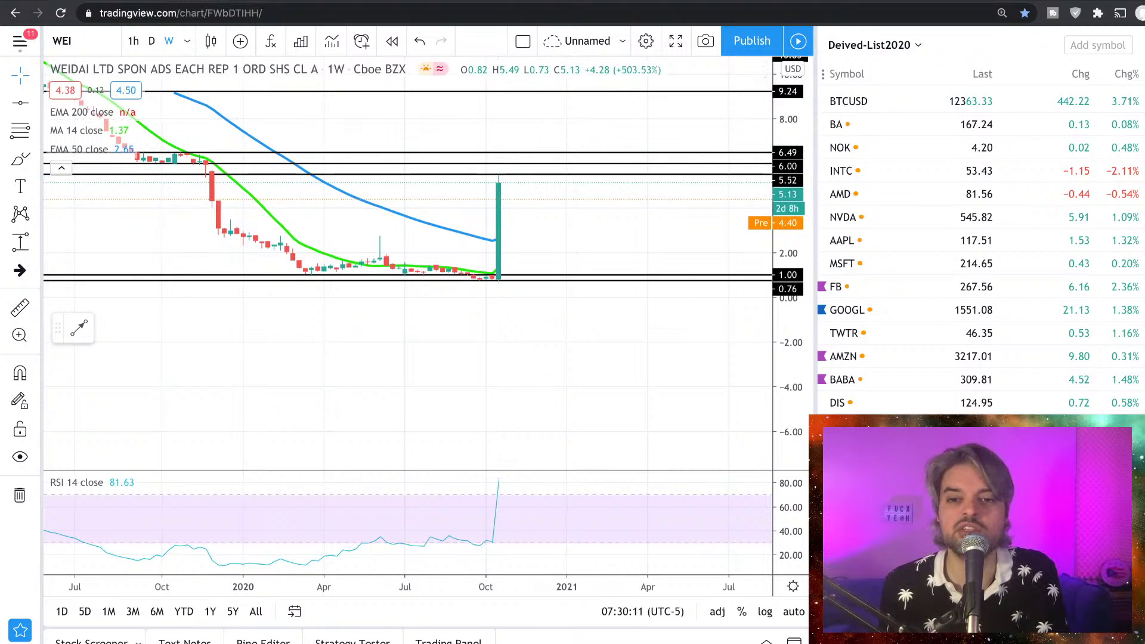
left_click_drag(785, 296, 786, 205)
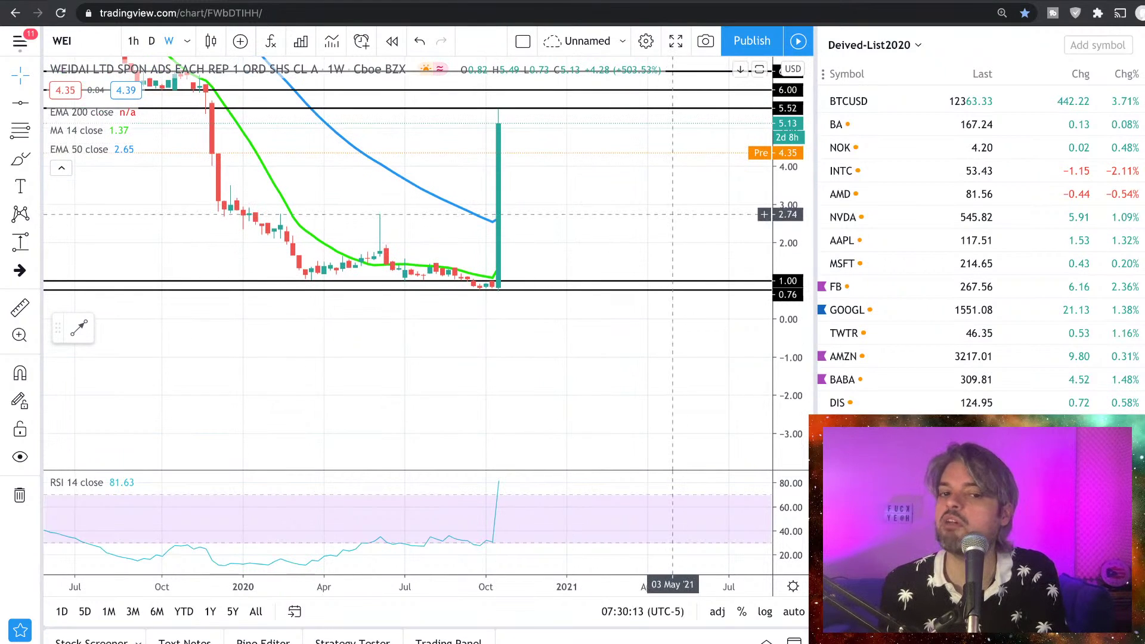
Place a horizontal level at 2.82 and pick the Date and Price Range tool.
left_click(20, 103)
left_click(407, 211)
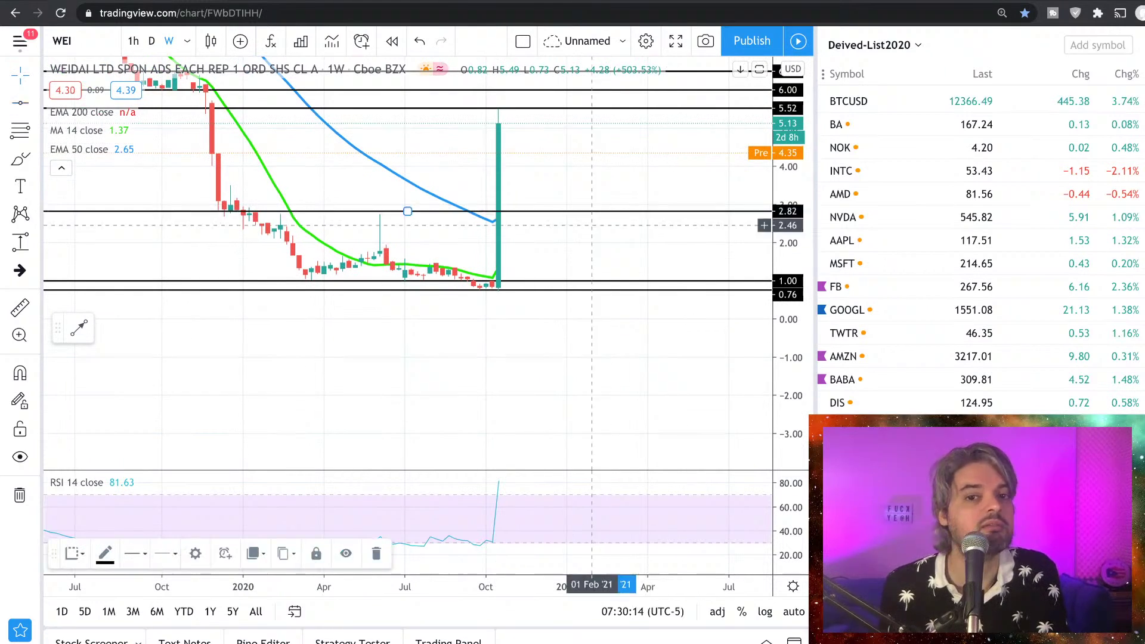
scroll(627, 198, "down", 2)
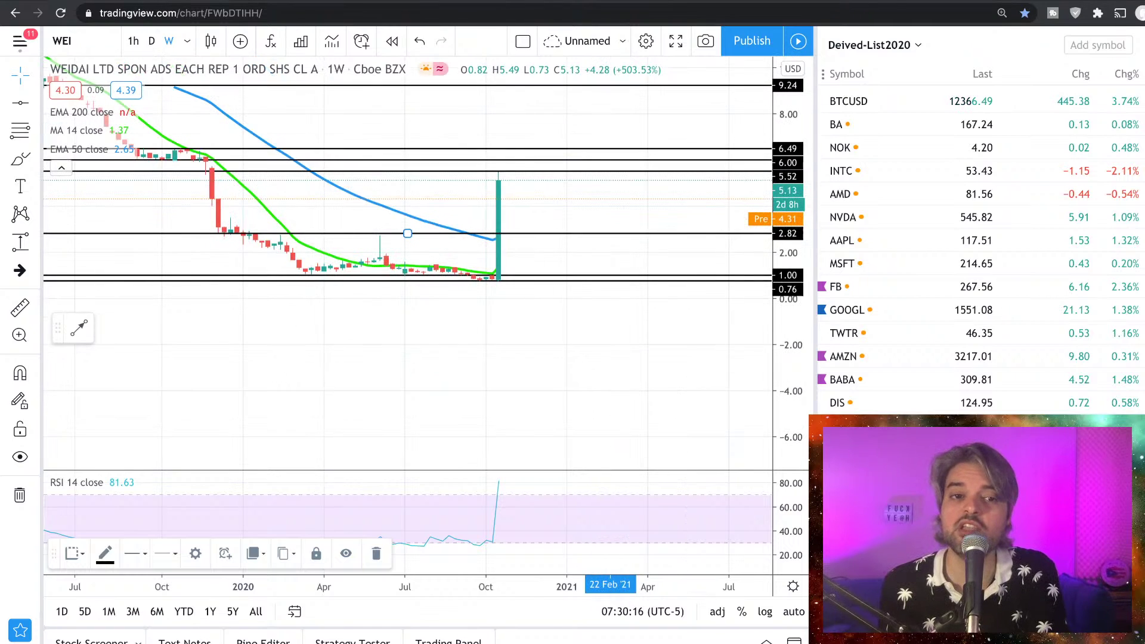
scroll(539, 180, "down", 1)
scroll(539, 179, "down", 2)
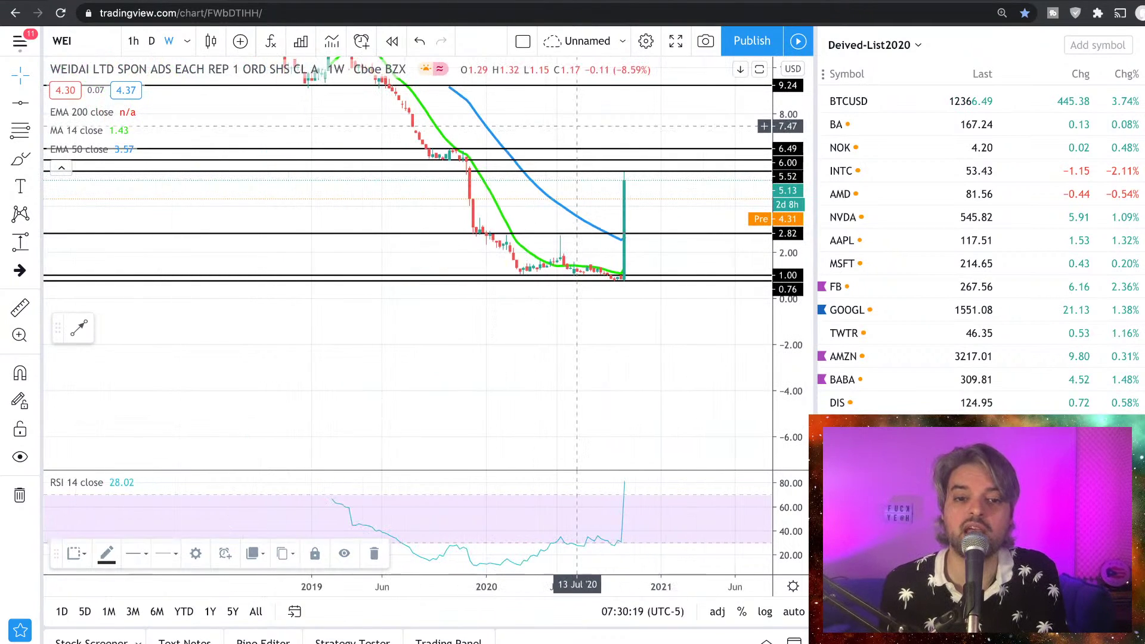
scroll(501, 198, "down", 1)
scroll(473, 212, "down", 1)
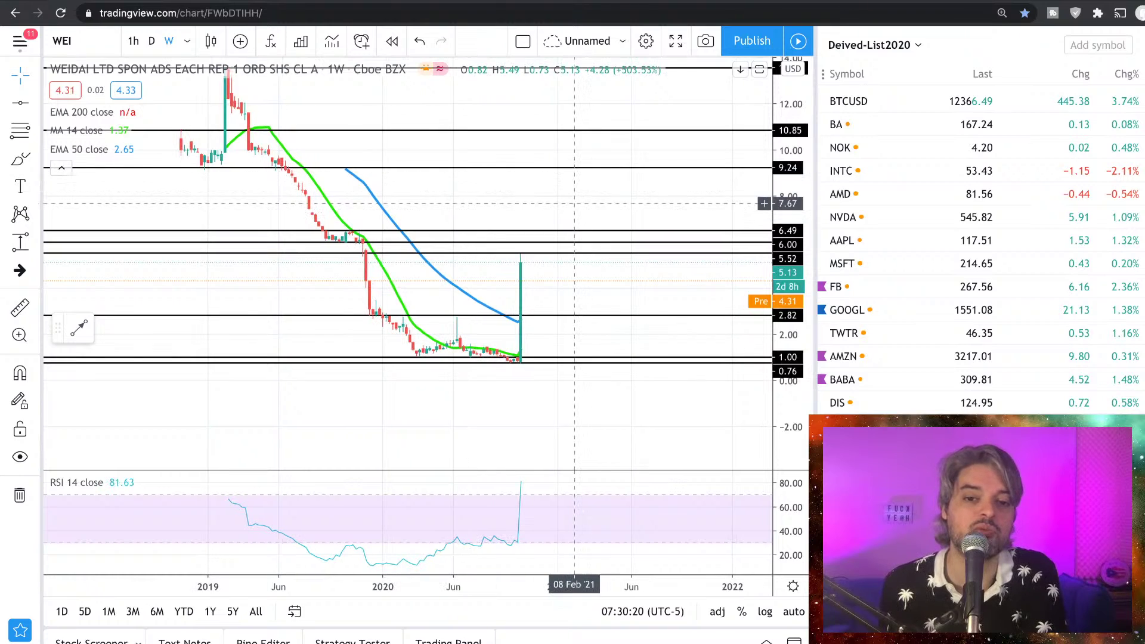
left_click(20, 242)
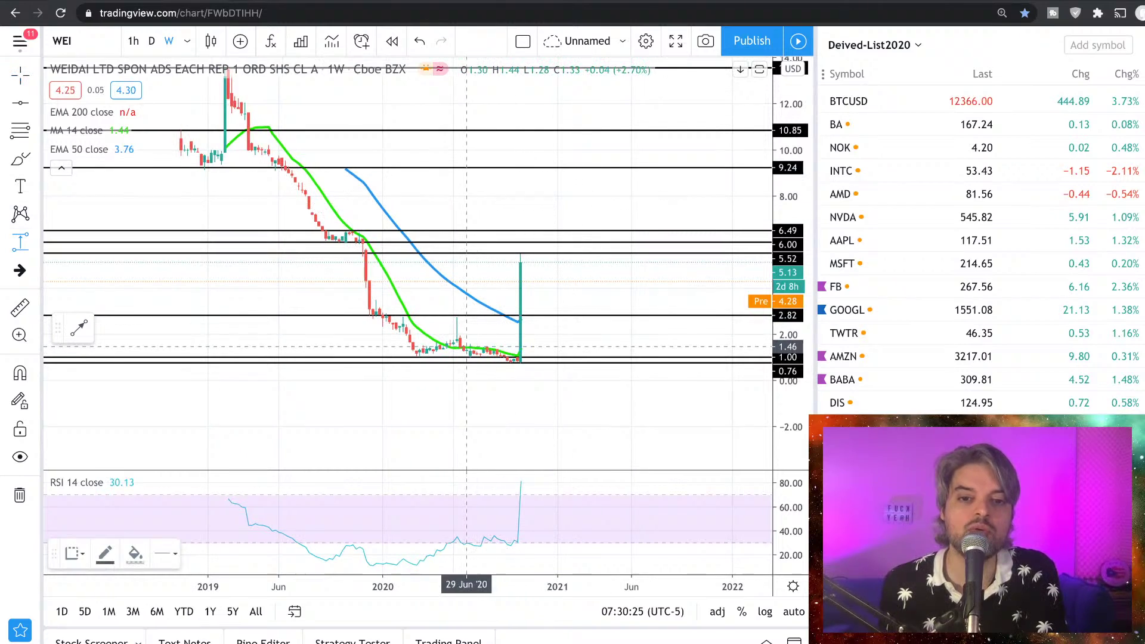
left_click(467, 346)
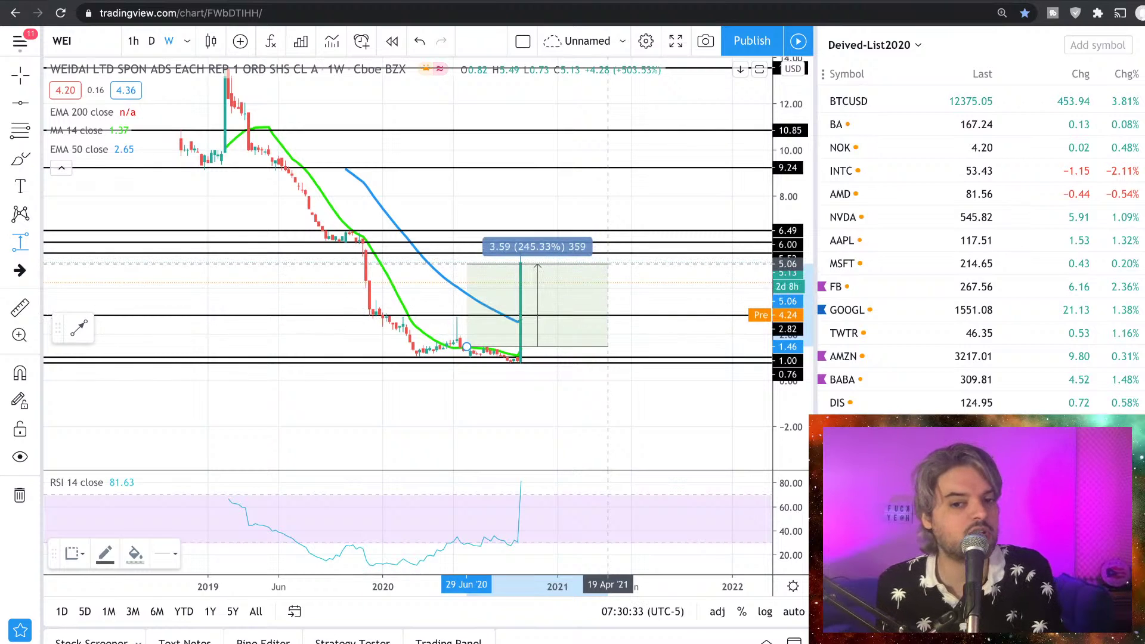
left_click(611, 262)
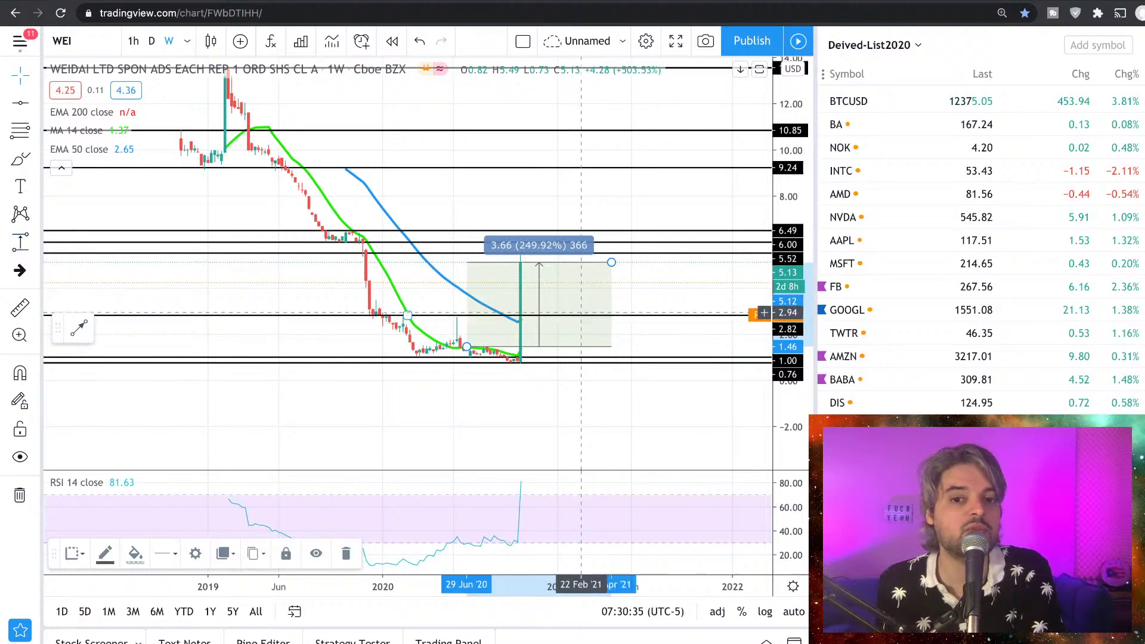
left_click(577, 291)
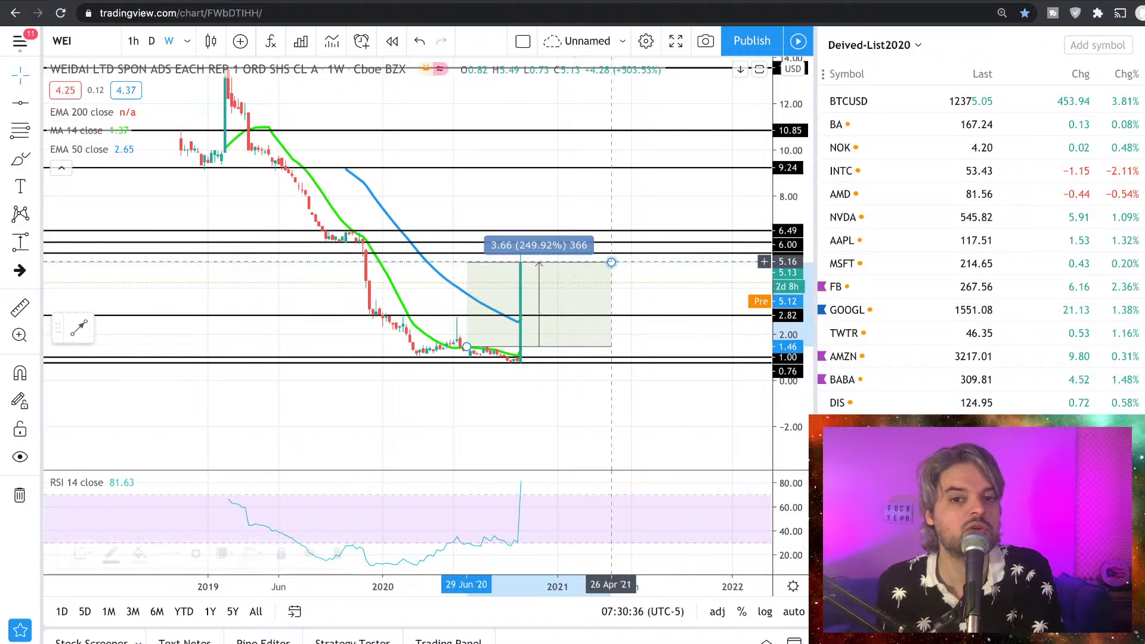
left_click_drag(611, 262, 621, 262)
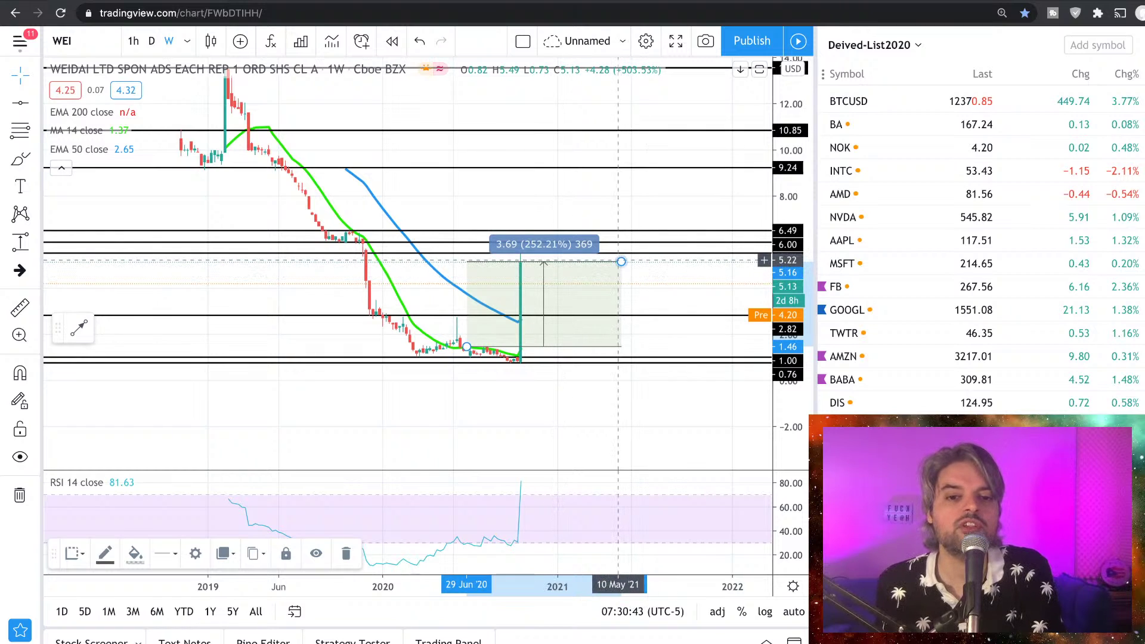
mouse_move(621, 261)
left_mouse_down()
mouse_move(629, 340)
mouse_move(640, 246)
mouse_move(703, 166)
mouse_move(714, 171)
left_mouse_up()
left_click(715, 170)
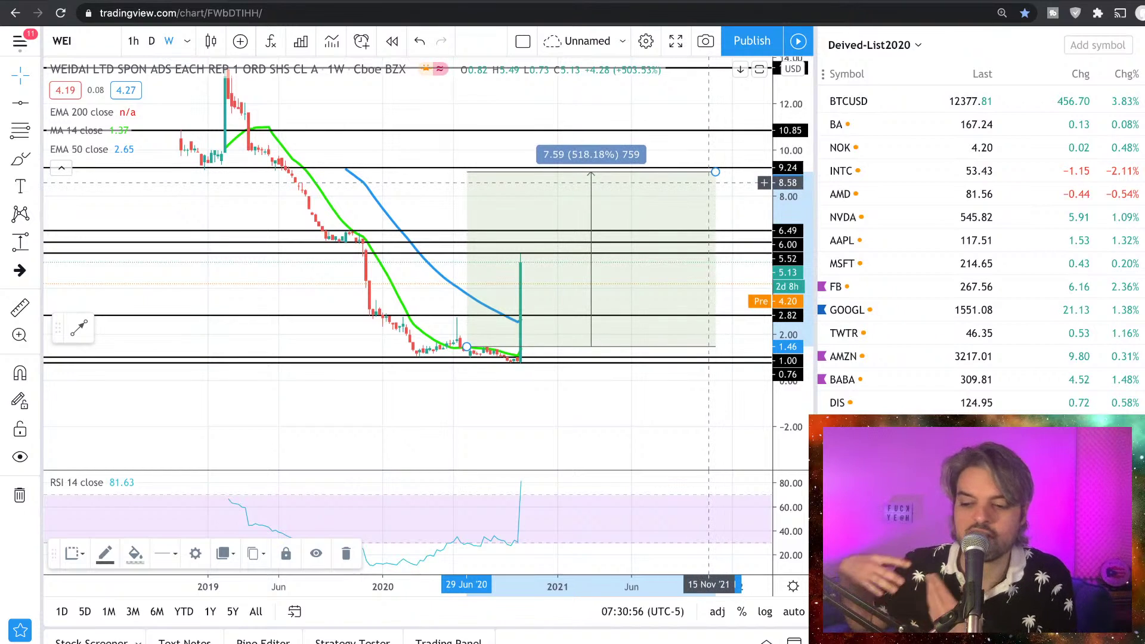
left_click(710, 182)
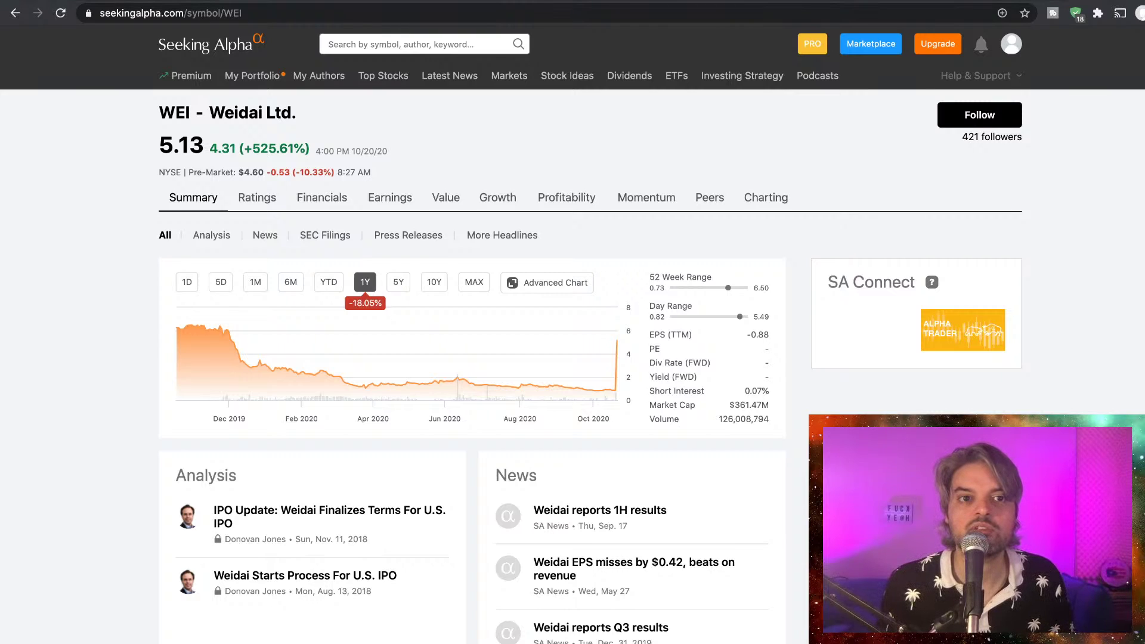
Load the Webull press release on Weidai's unusual trading activity from its pasted link.
key("alt+Tab")
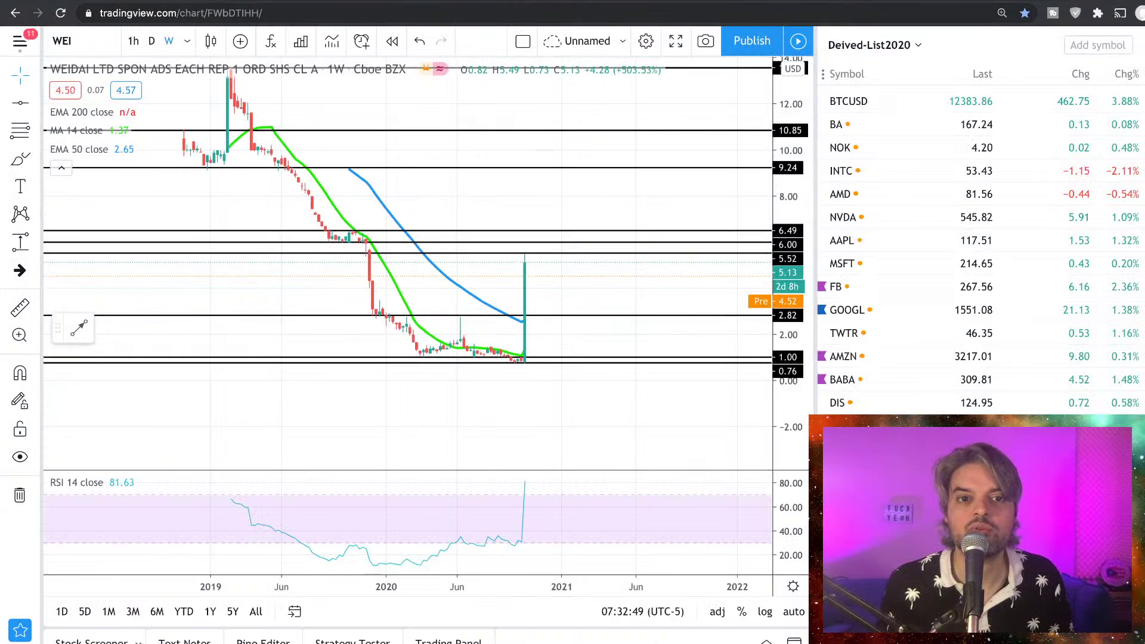
key("alt+Tab")
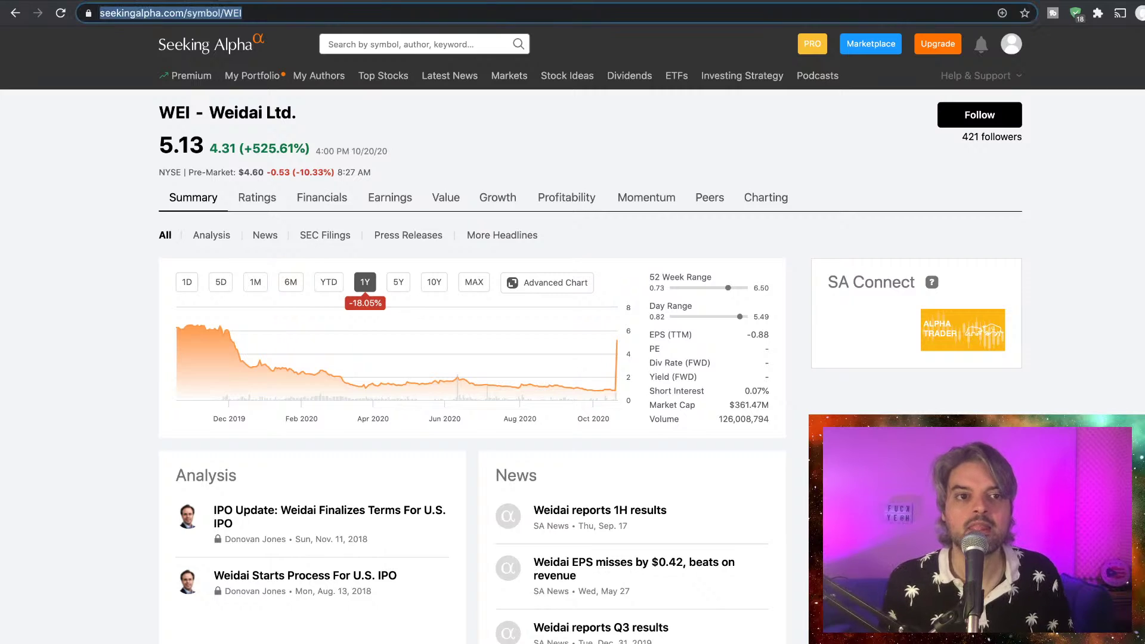
key("ctrl+v")
key("Return")
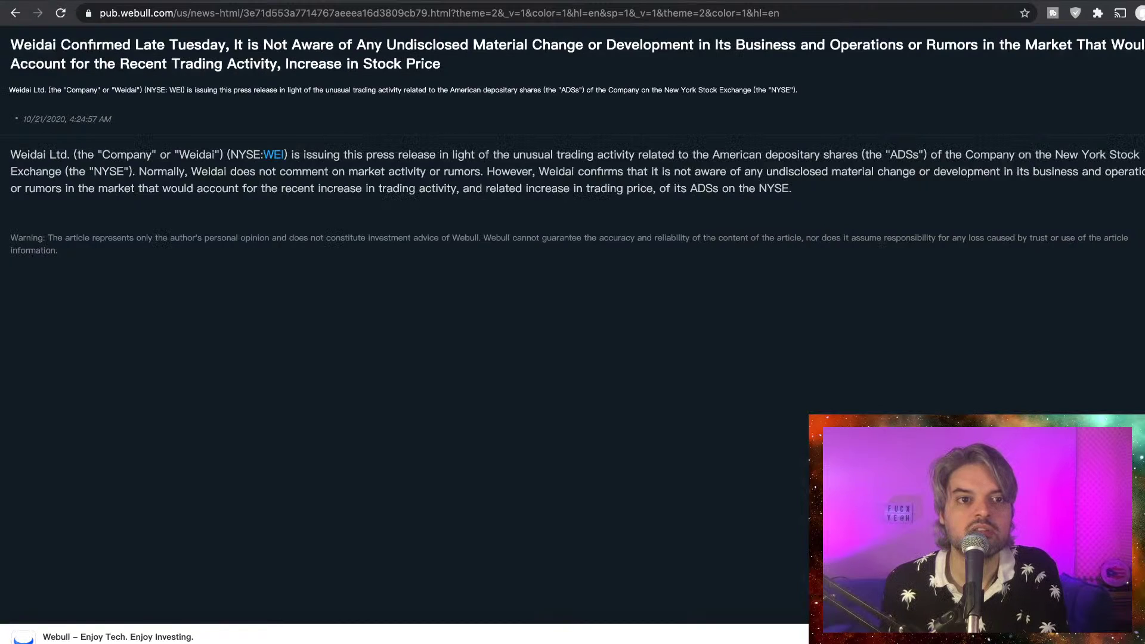
Reveal the full web address of the Webull press release.
left_click(206, 13)
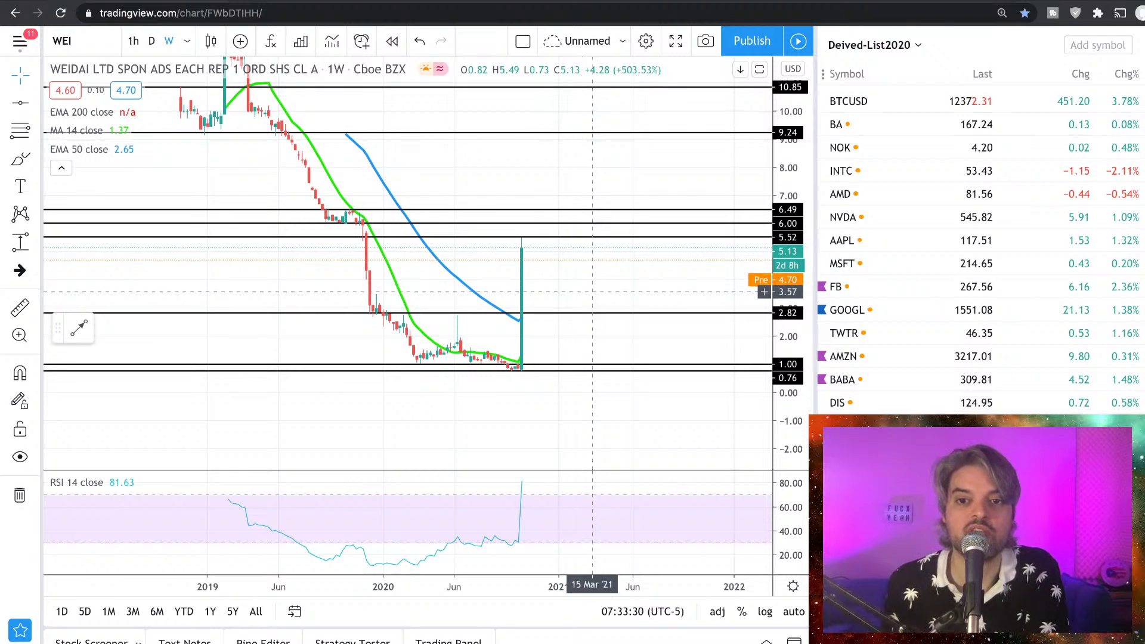
scroll(571, 183, "down", 1)
scroll(570, 183, "right", 1)
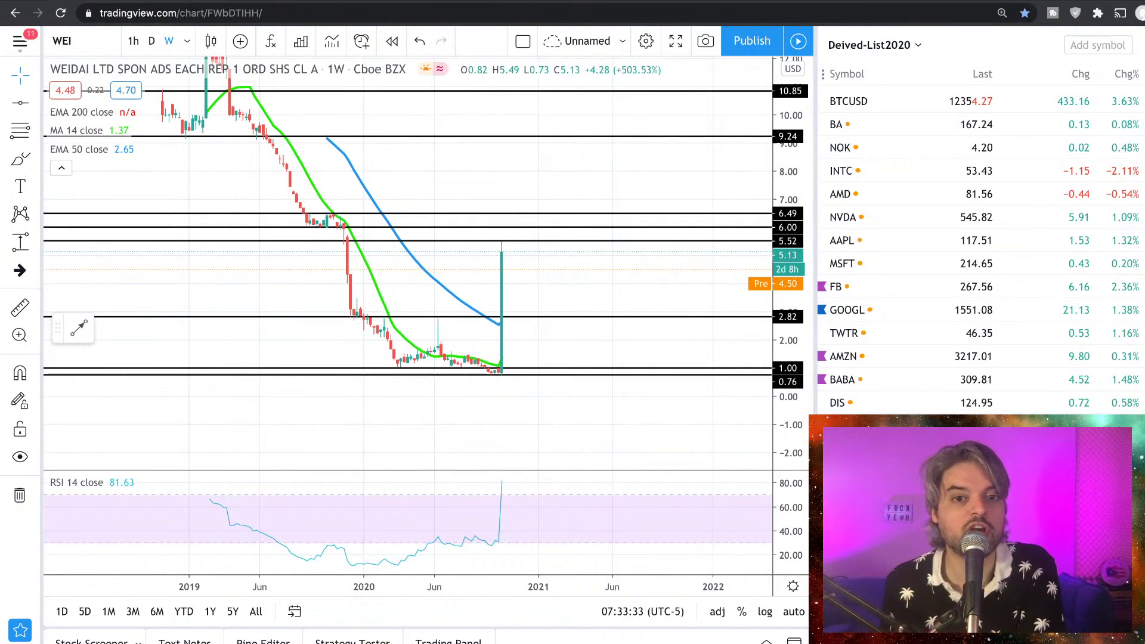
scroll(572, 182, "right", 1)
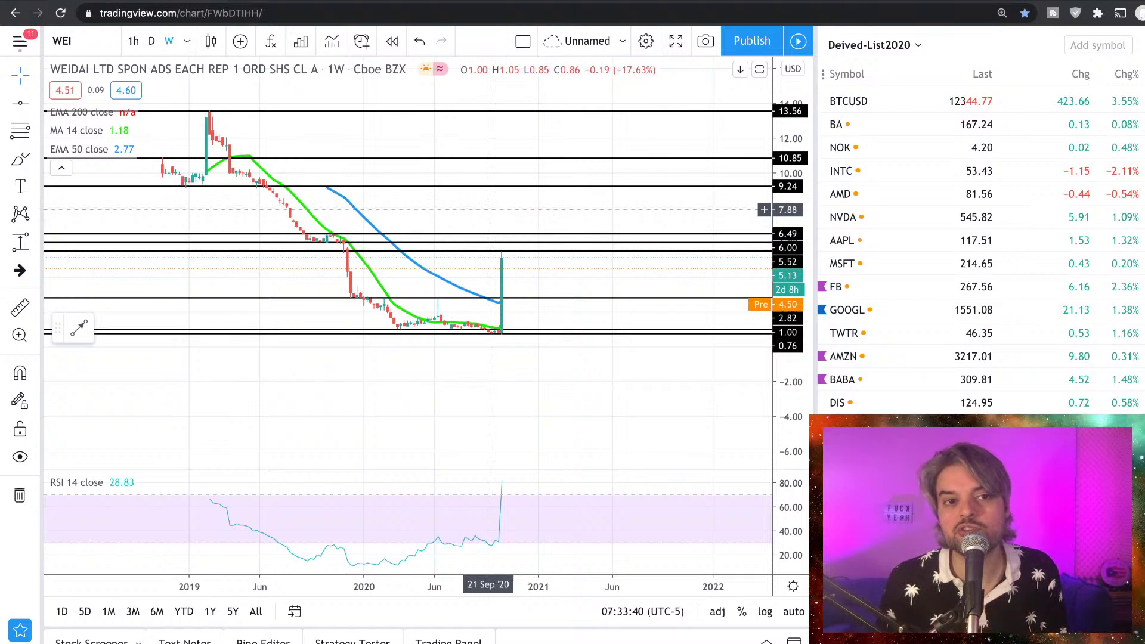
mouse_move(86, 149)
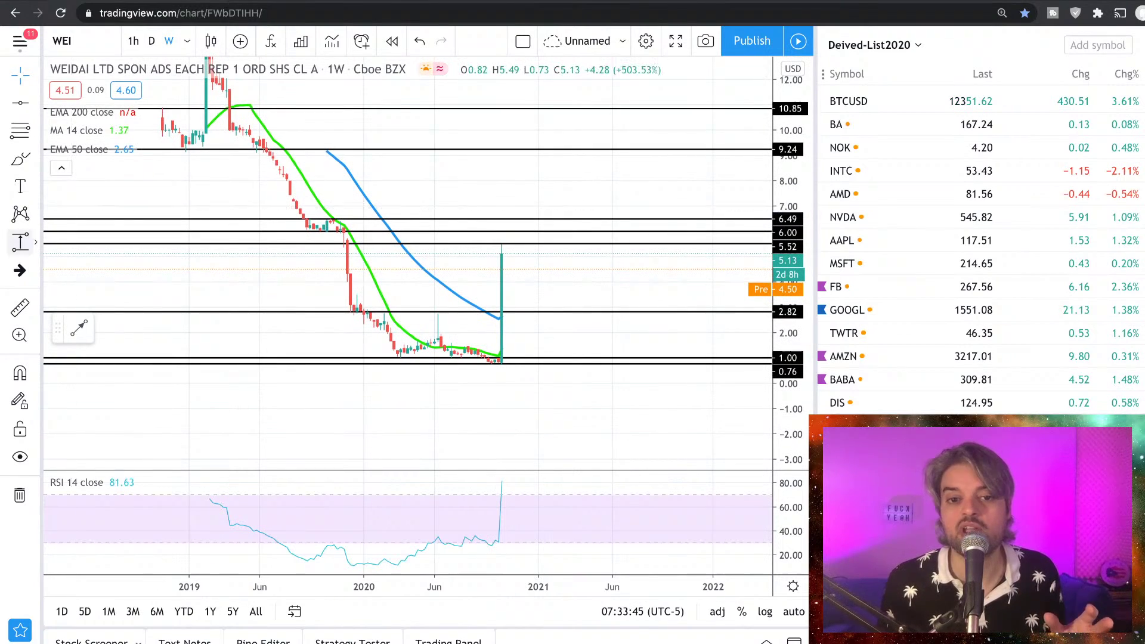
left_click(430, 312)
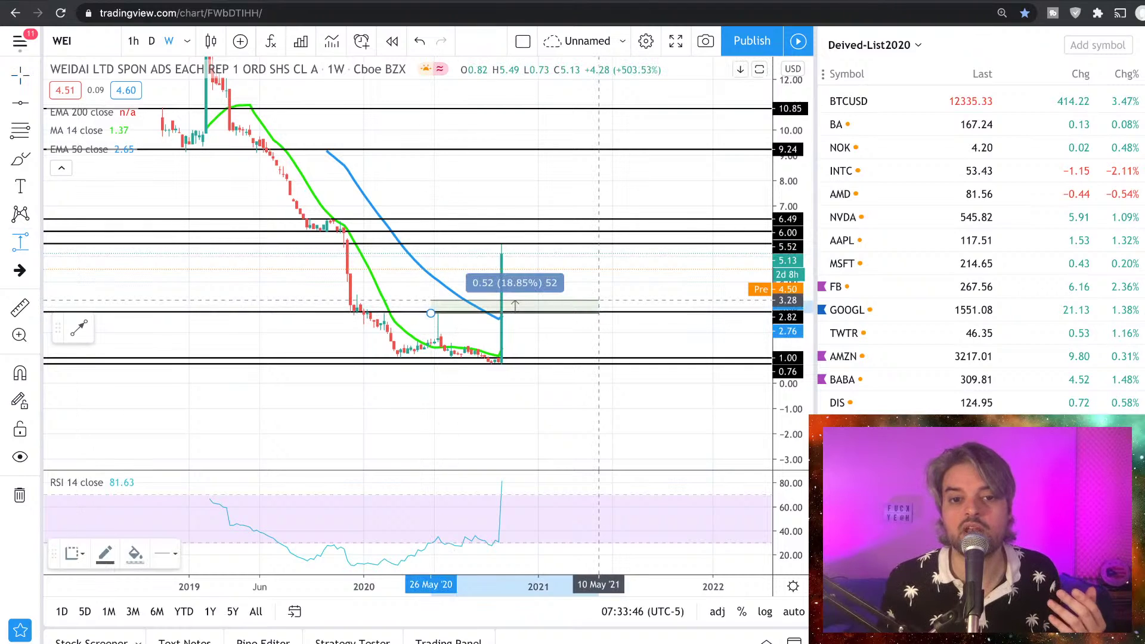
left_click(598, 252)
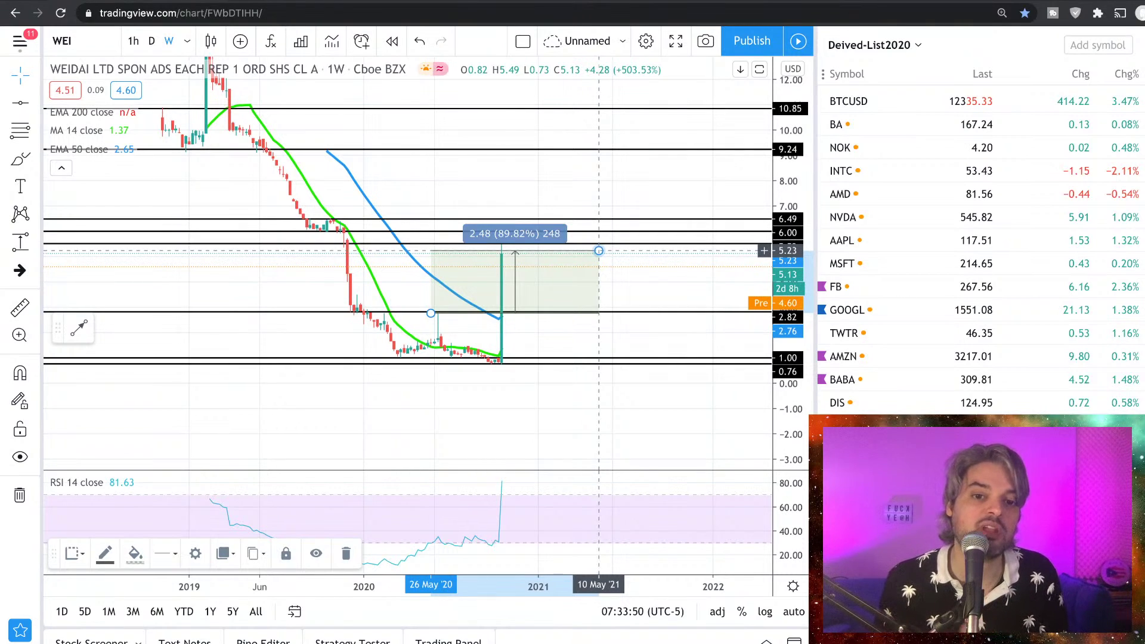
key("Delete")
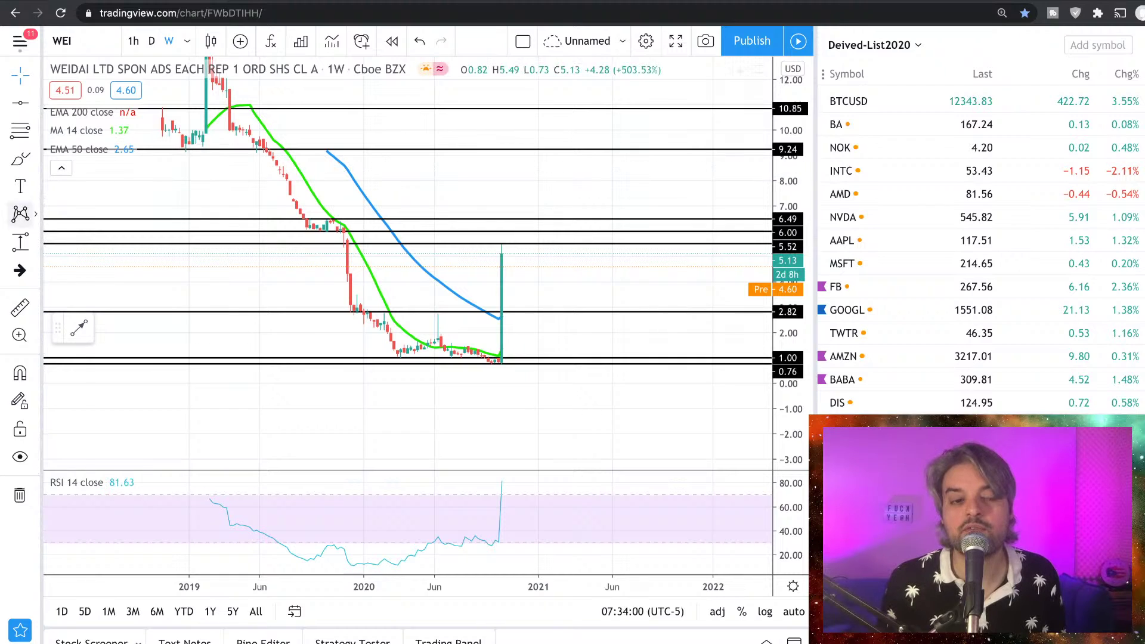
left_click(402, 358)
mouse_move(84, 113)
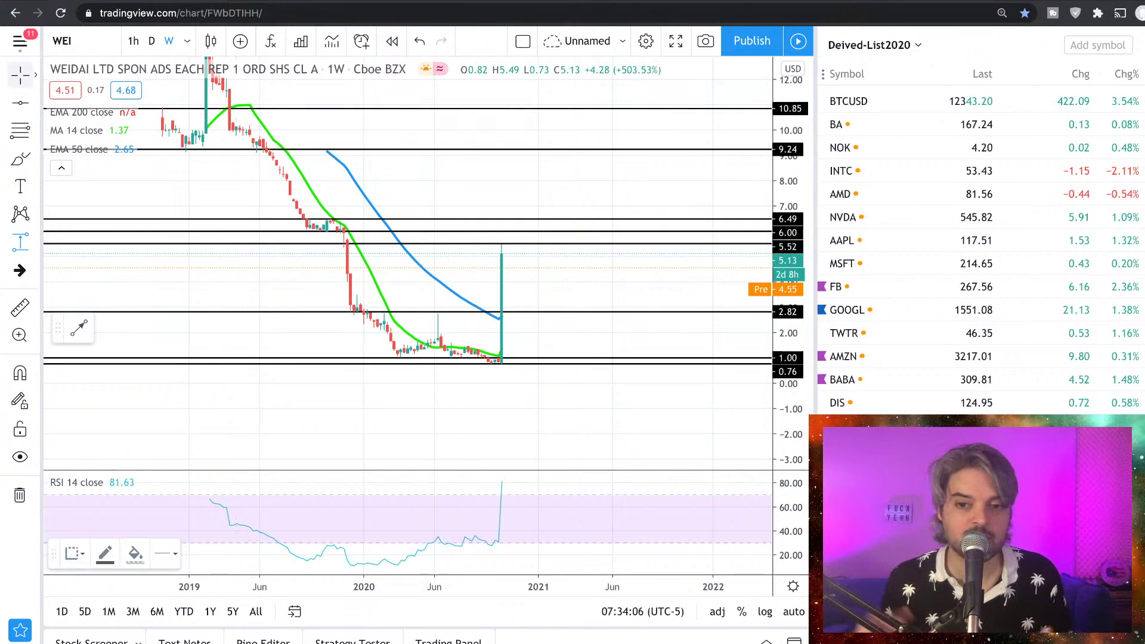
left_click(490, 168)
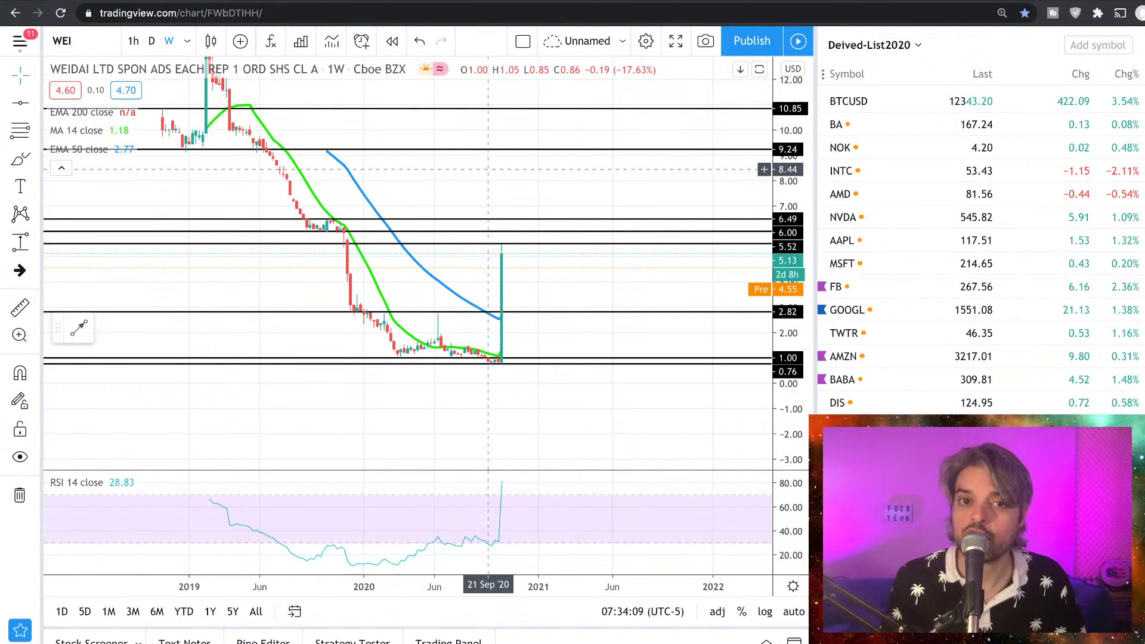